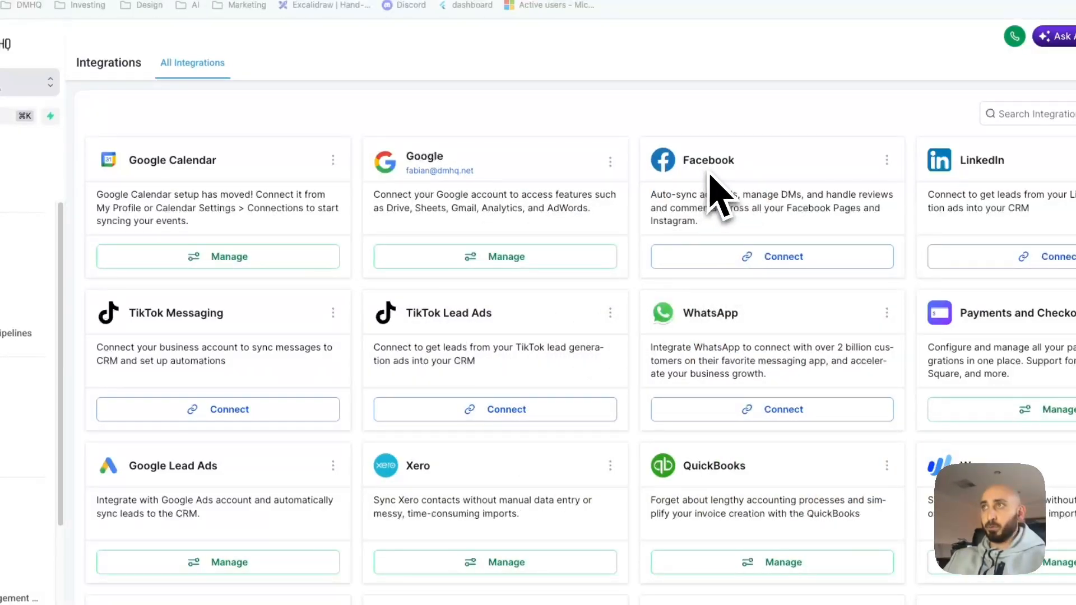
Scroll the Settings sidebar down to Integrations to find the Facebook card.
scroll(79, 468, down, 3)
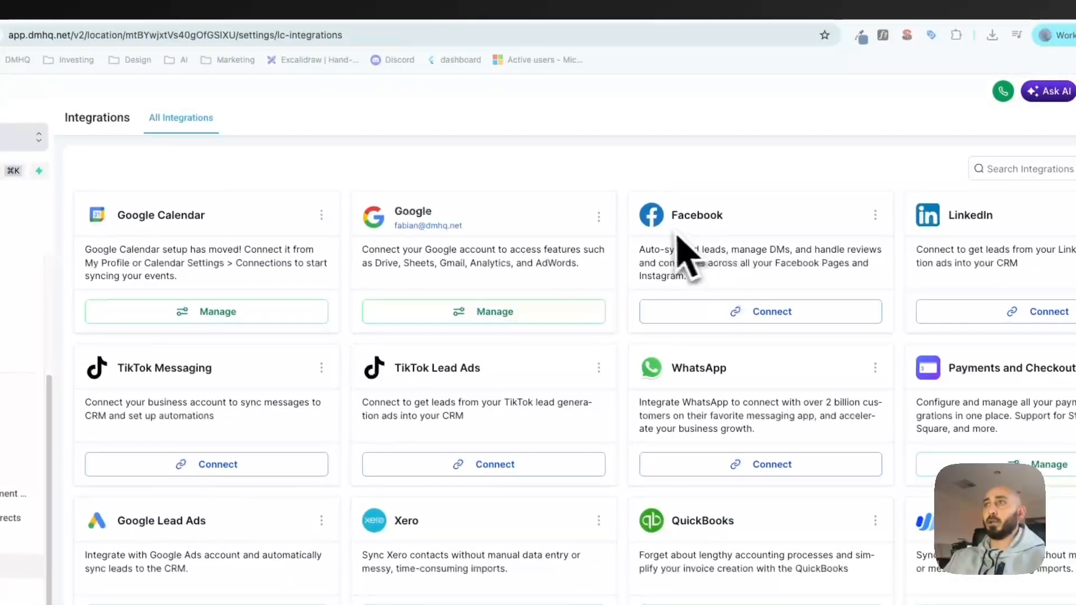
Start connecting Facebook, centre the login popup, and open LeadConnector's Page-sharing settings.
click(773, 325)
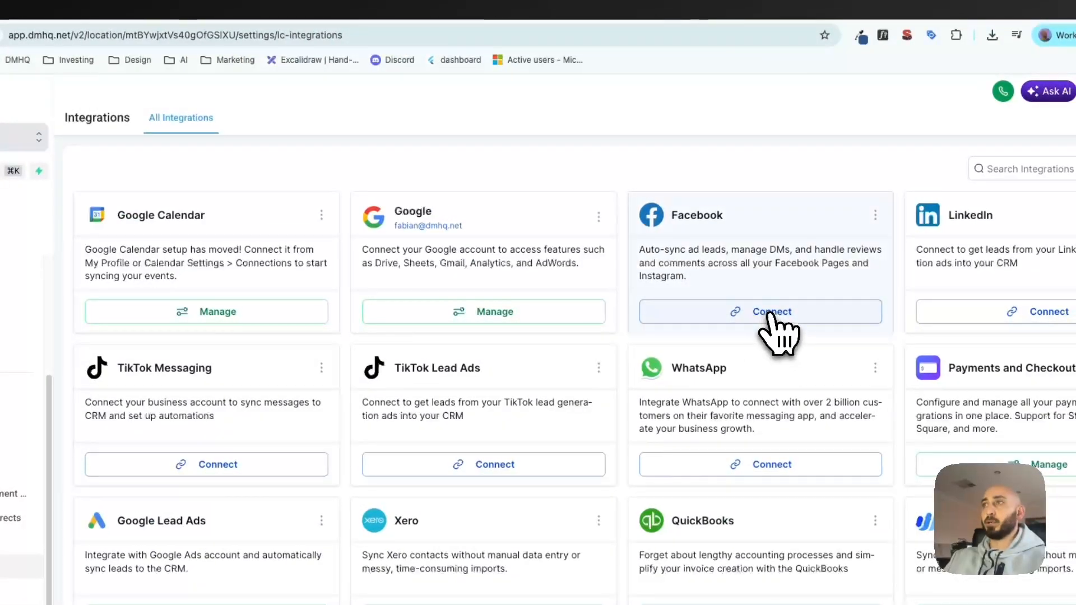
drag(230, 20, 675, 98)
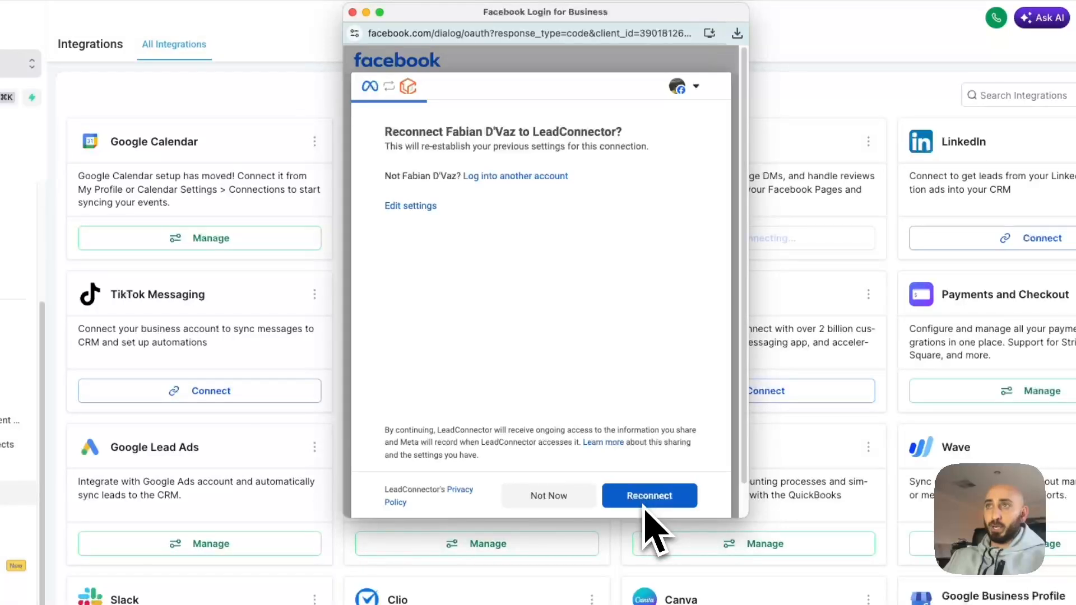
click(412, 207)
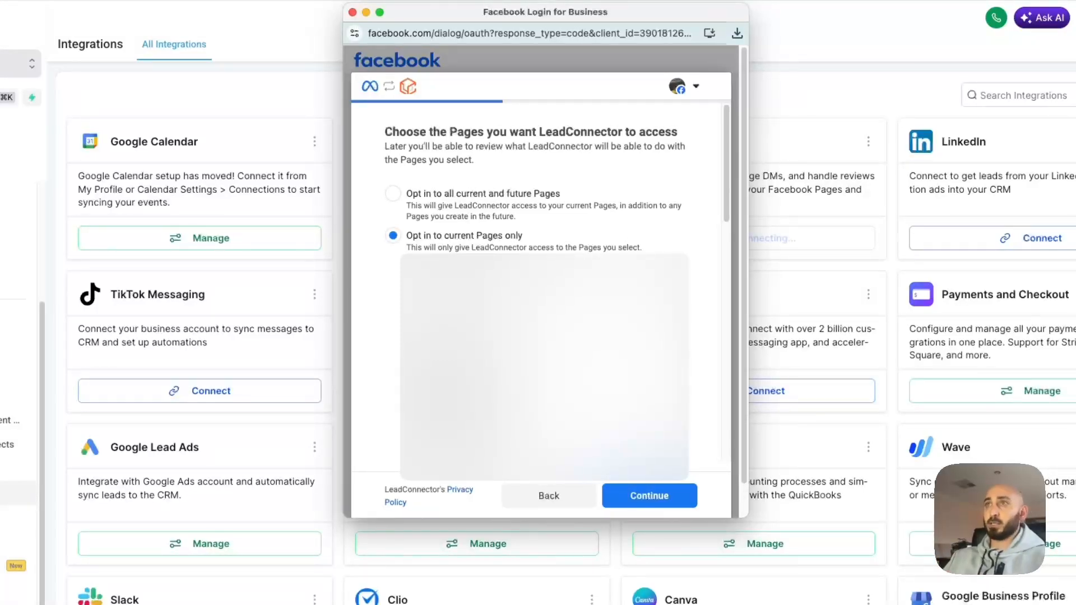
Choose 'Opt in to current Pages only' and review the list of Pages to share.
click(392, 194)
click(394, 236)
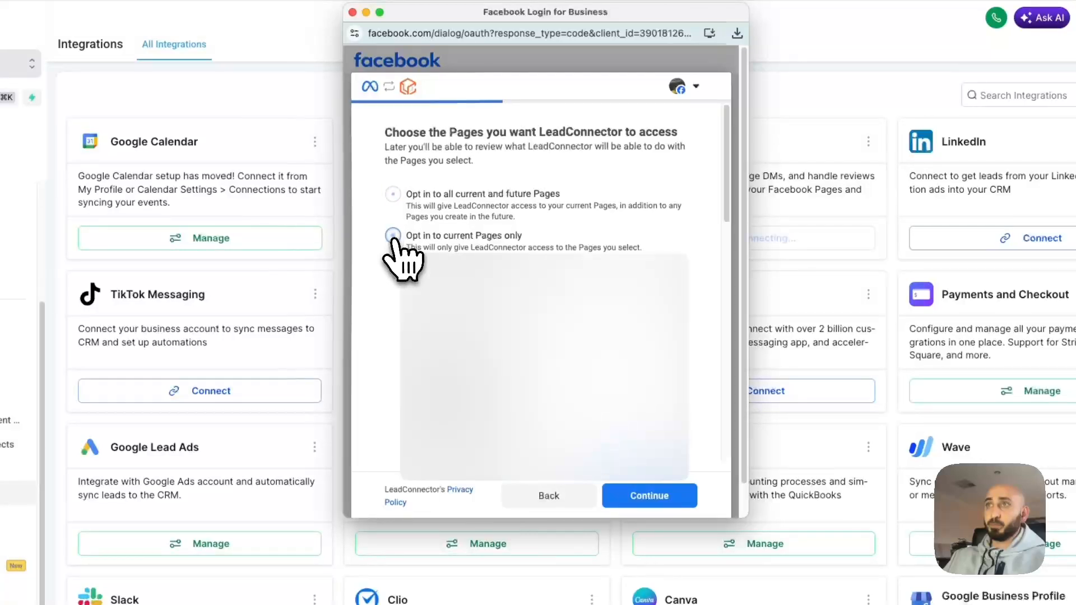
scroll(560, 300, down, 5)
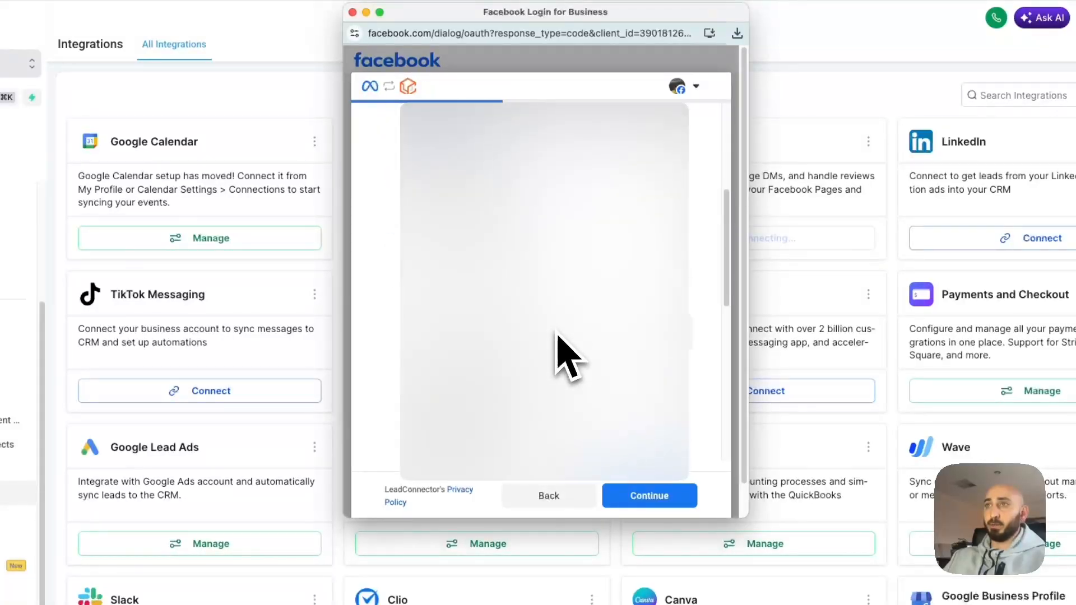
scroll(559, 334, down, 3)
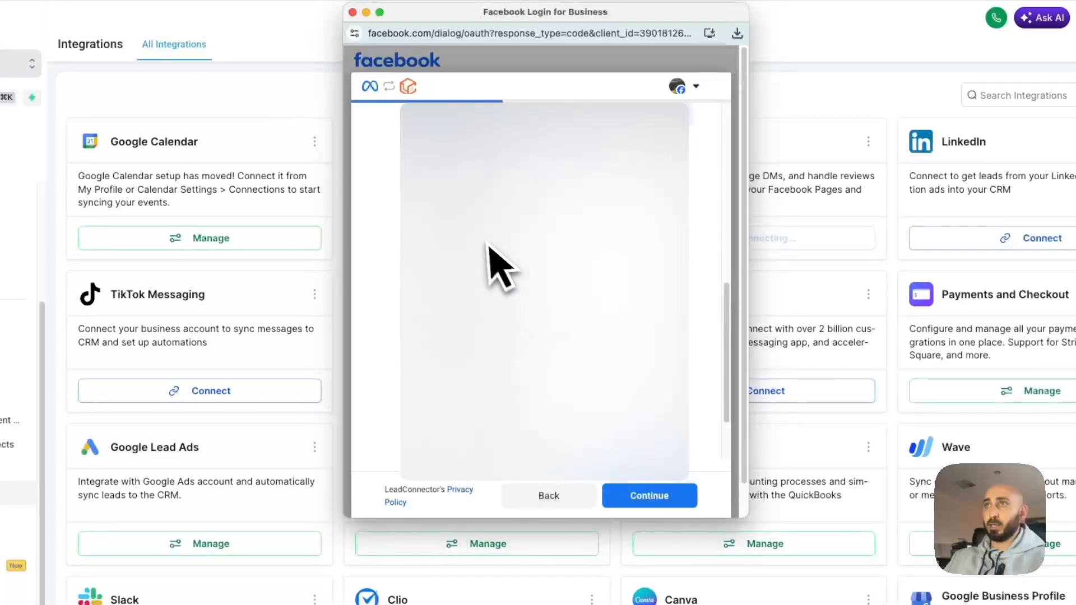
scroll(496, 263, up, 5)
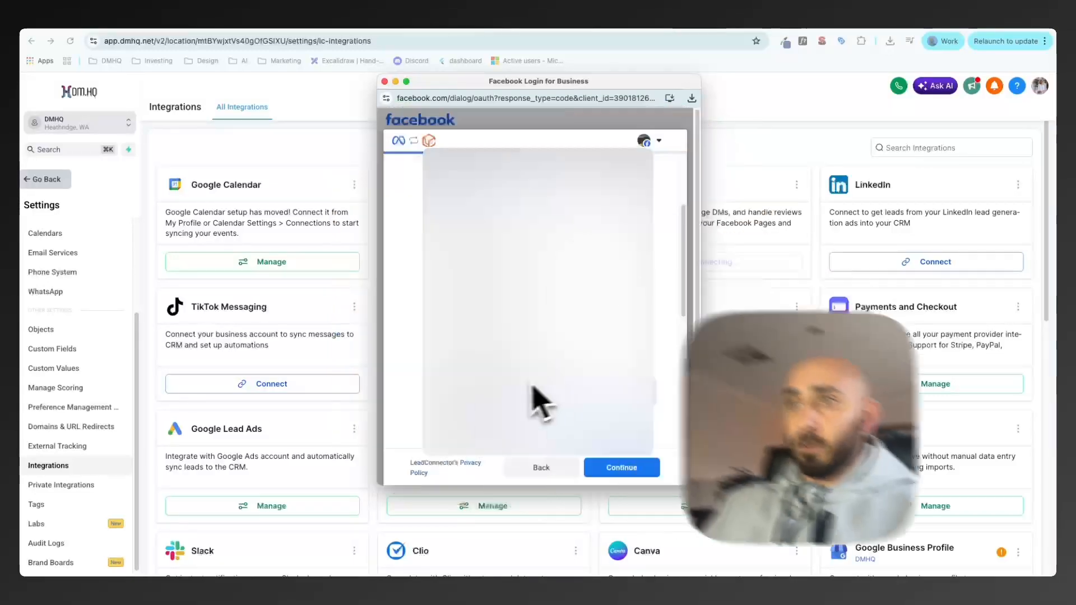
Approve the Page and Instagram account selections, save LeadConnector's permissions, and acknowledge the connection.
click(616, 469)
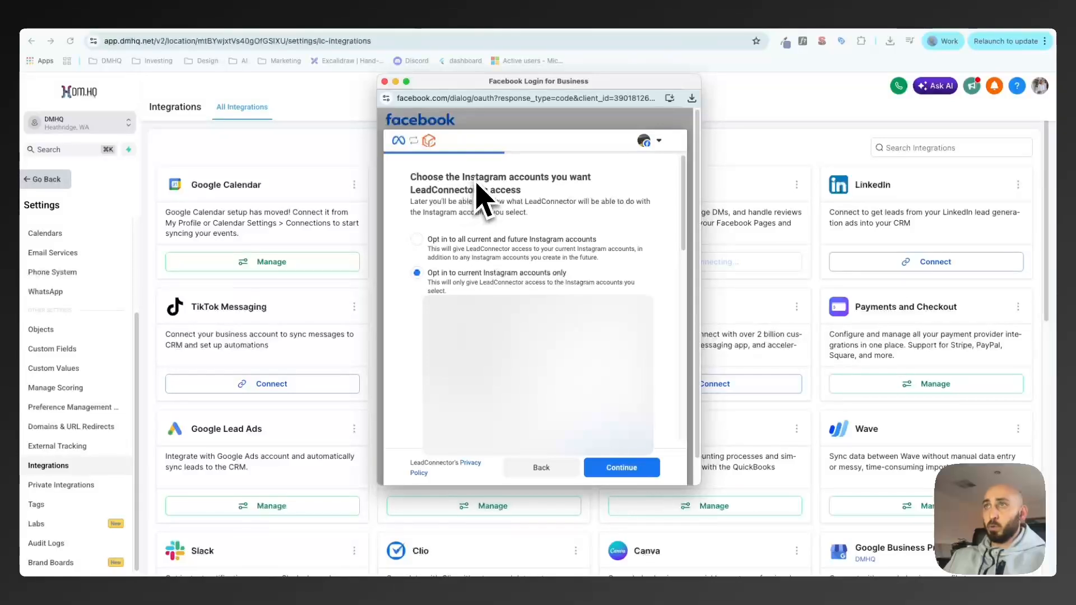
scroll(515, 280, down, 3)
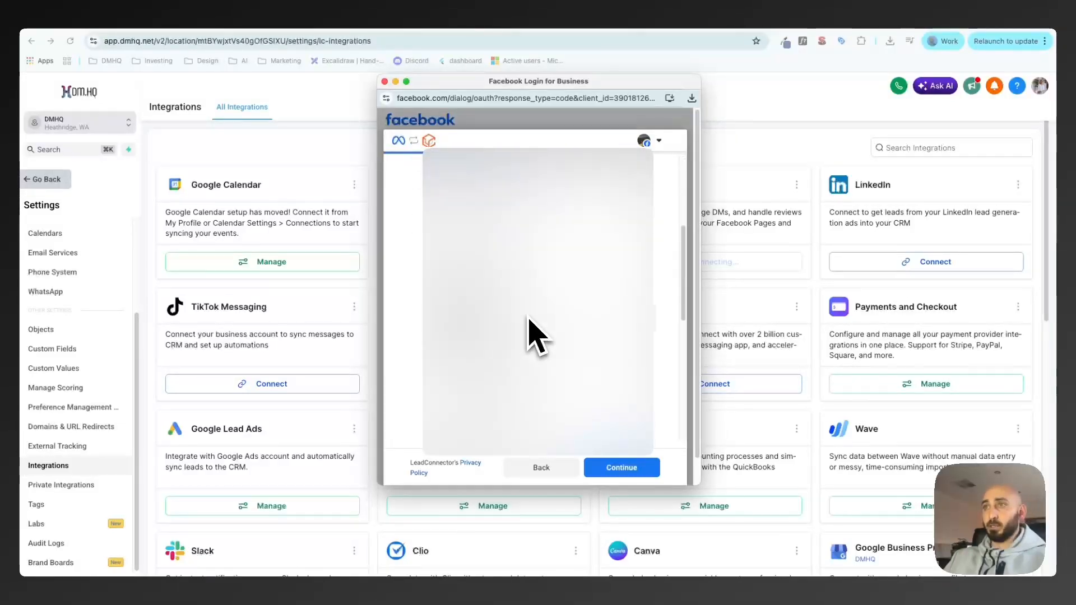
scroll(528, 319, down, 3)
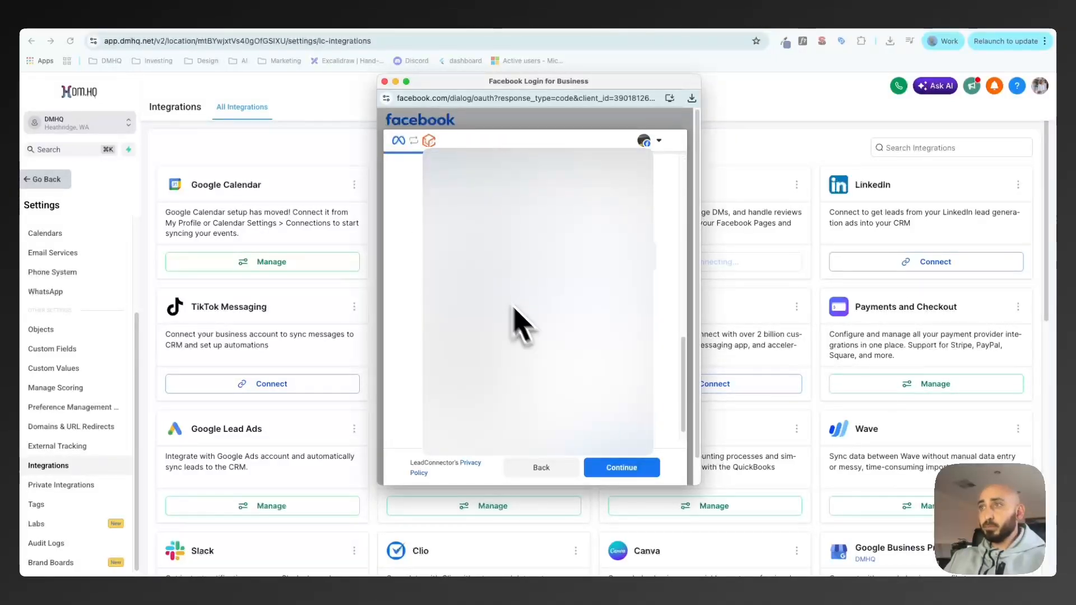
click(611, 470)
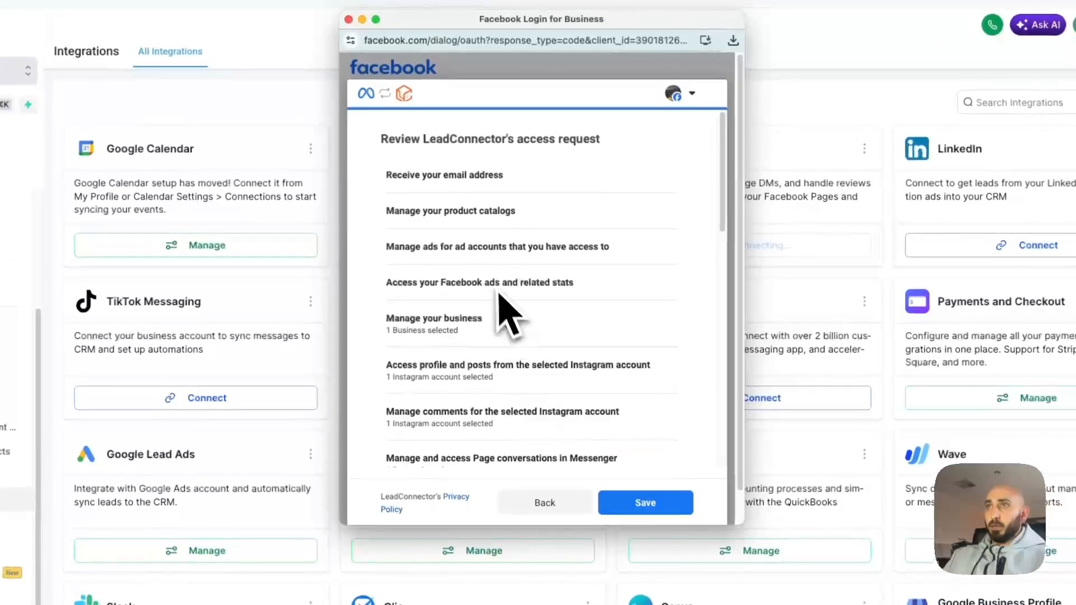
scroll(493, 361, down, 10)
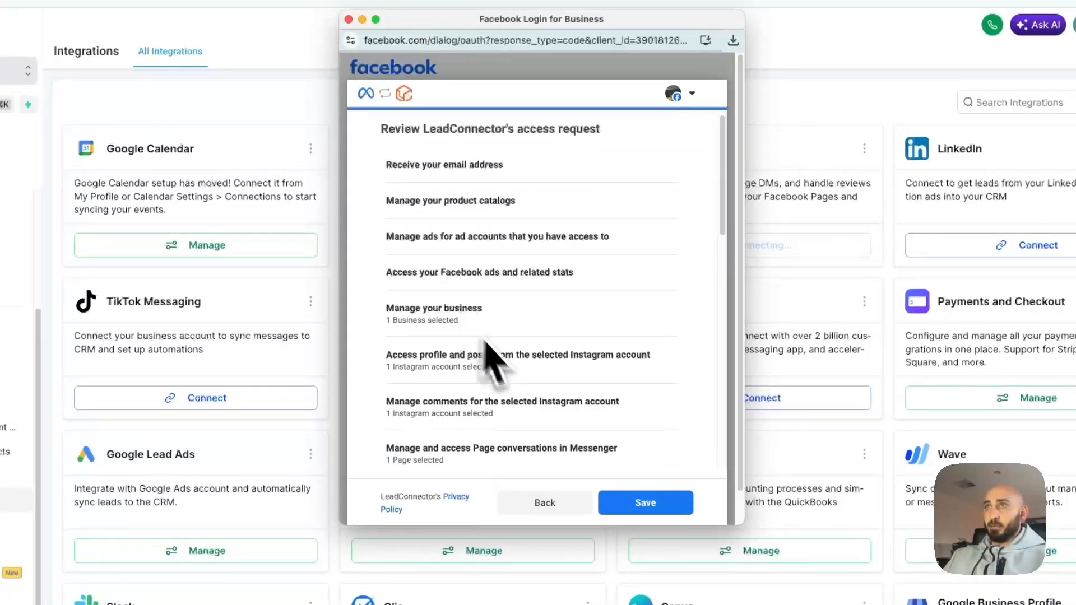
click(640, 502)
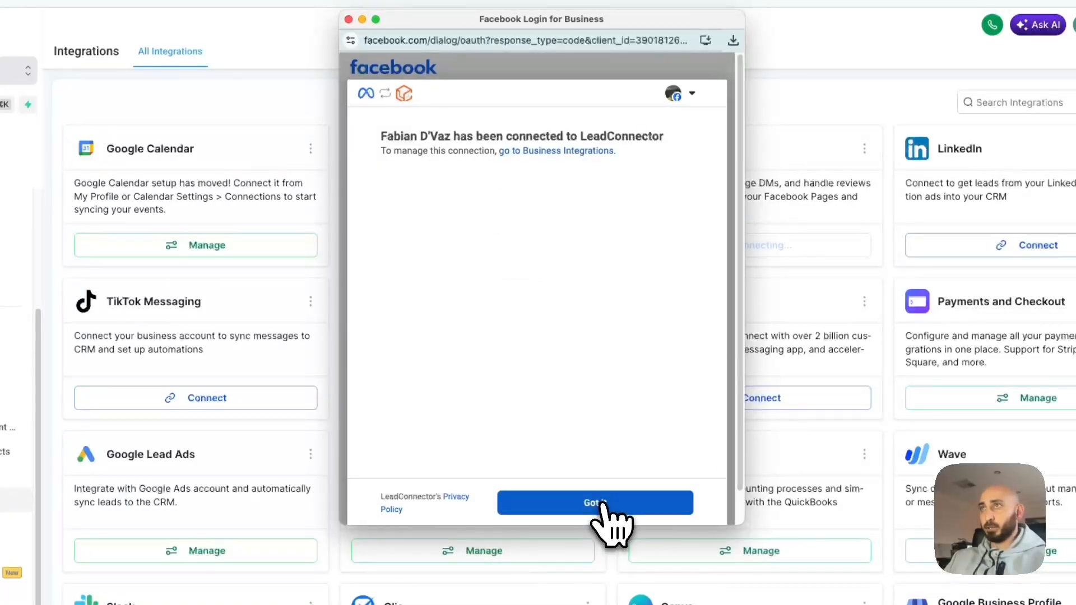
click(603, 504)
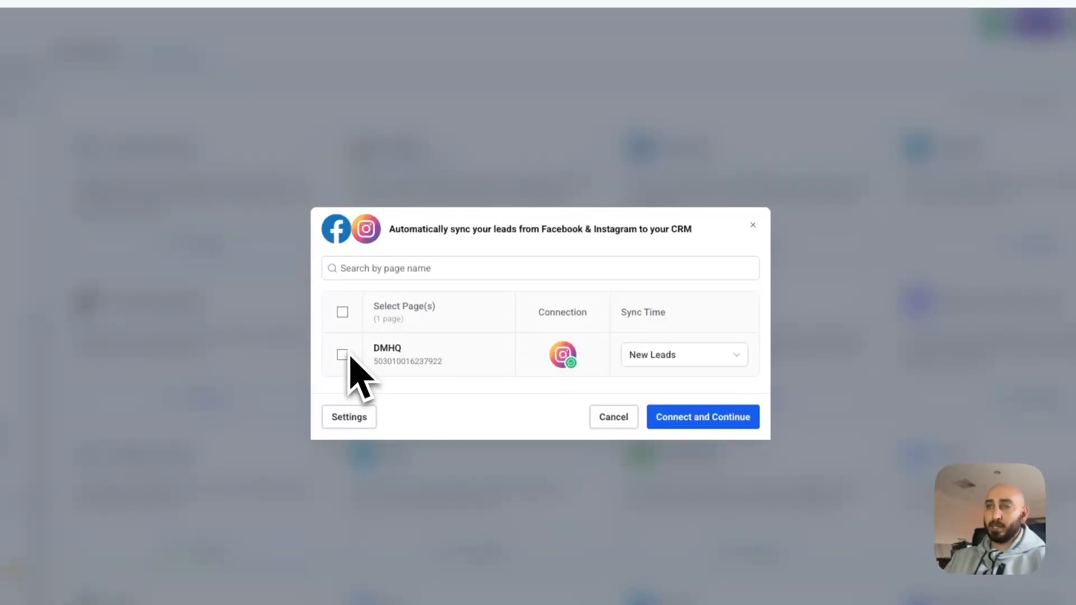
Select the DMHQ page with New Leads sync time and connect it to the CRM.
click(342, 312)
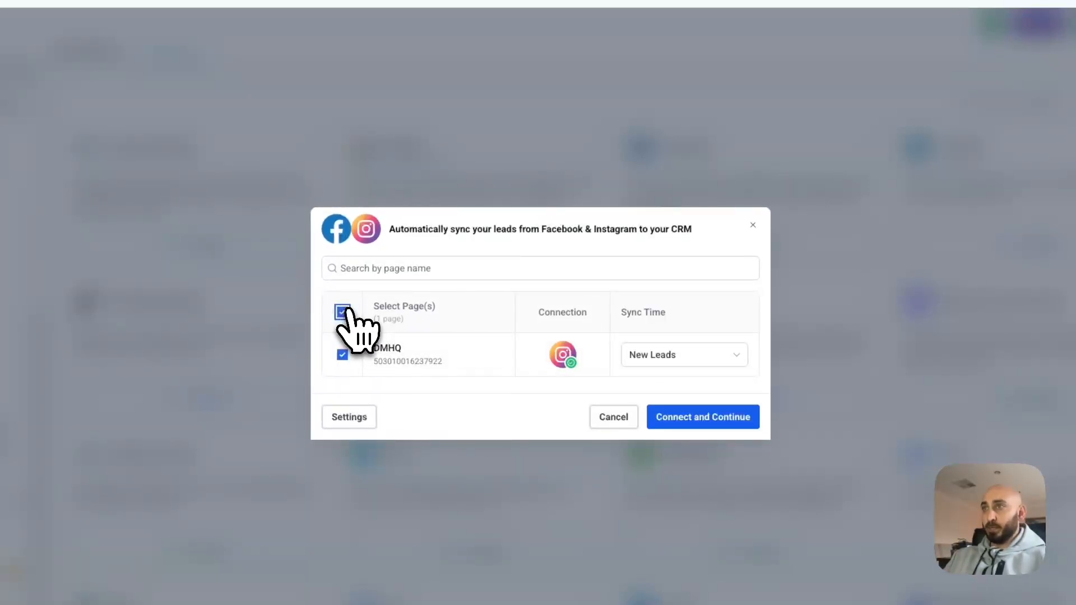
click(661, 359)
click(580, 336)
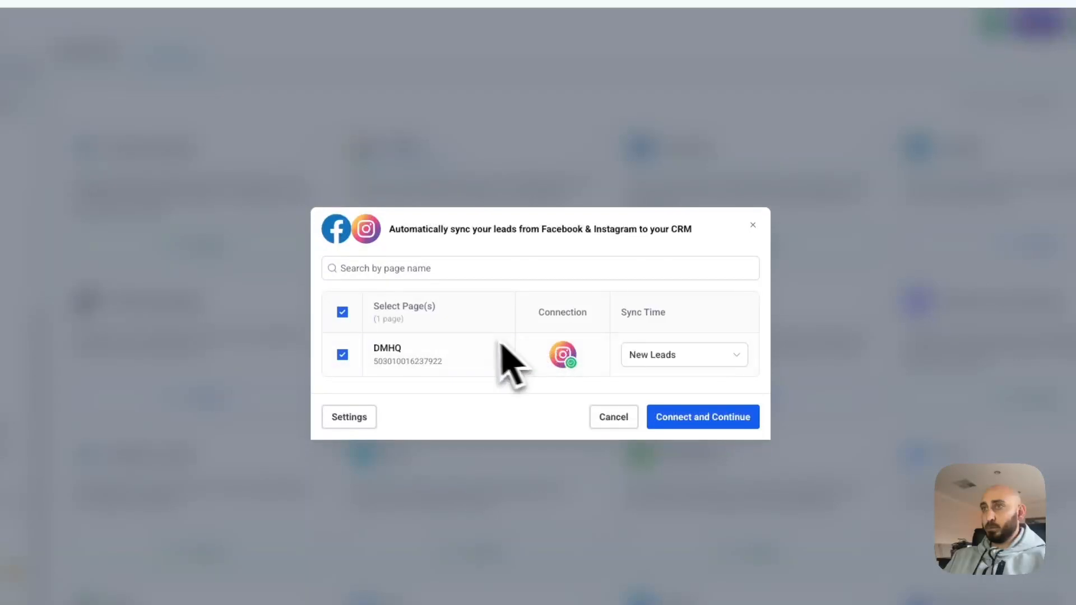
click(688, 421)
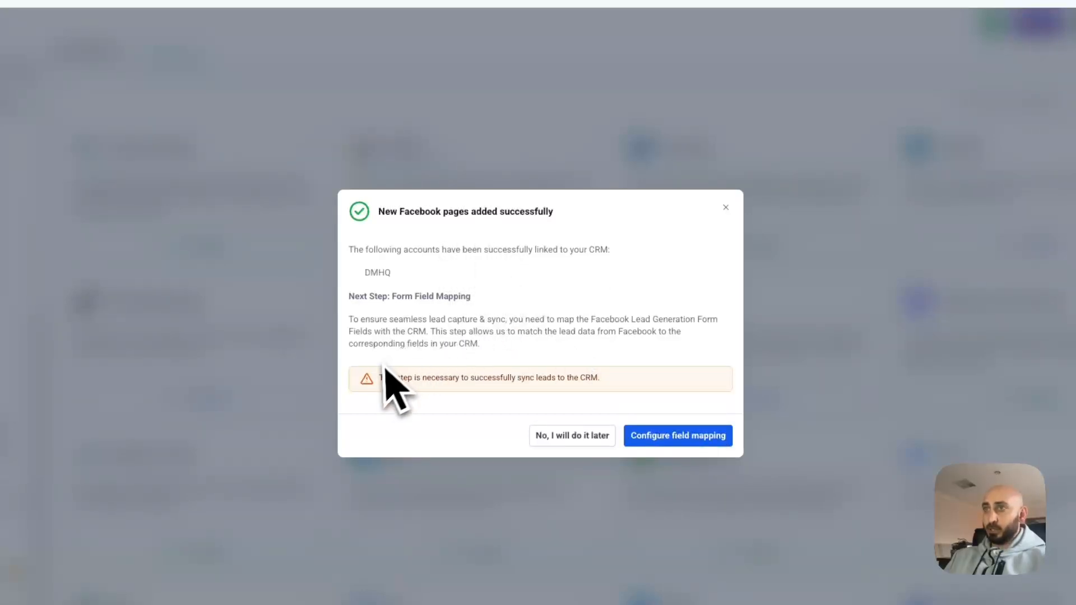
drag(379, 377, 609, 387)
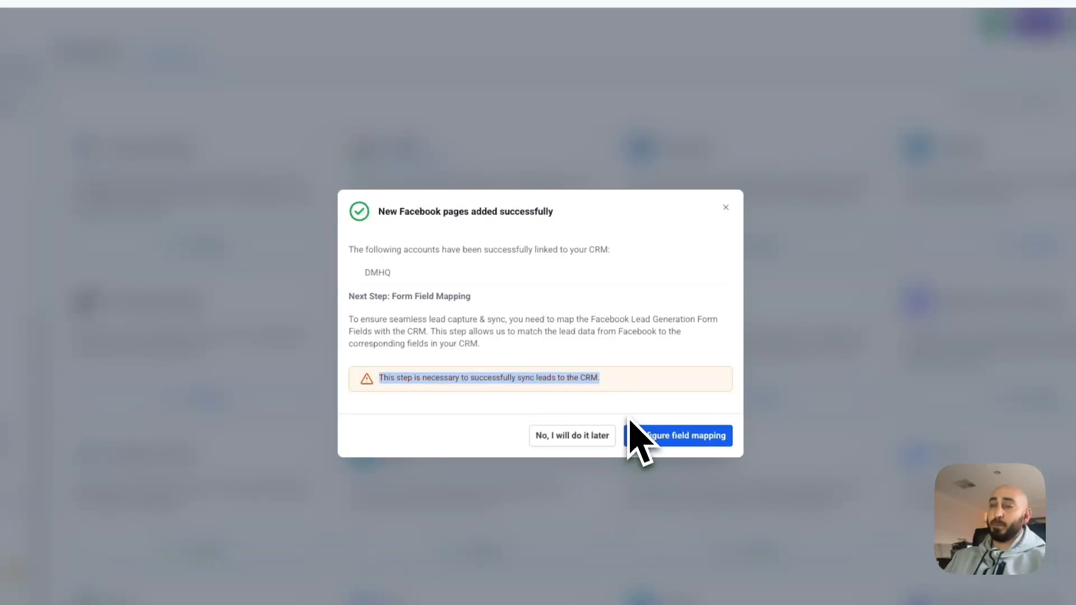
Check form field mapping for the DMHQ page, find no forms, and close the dialog.
click(675, 436)
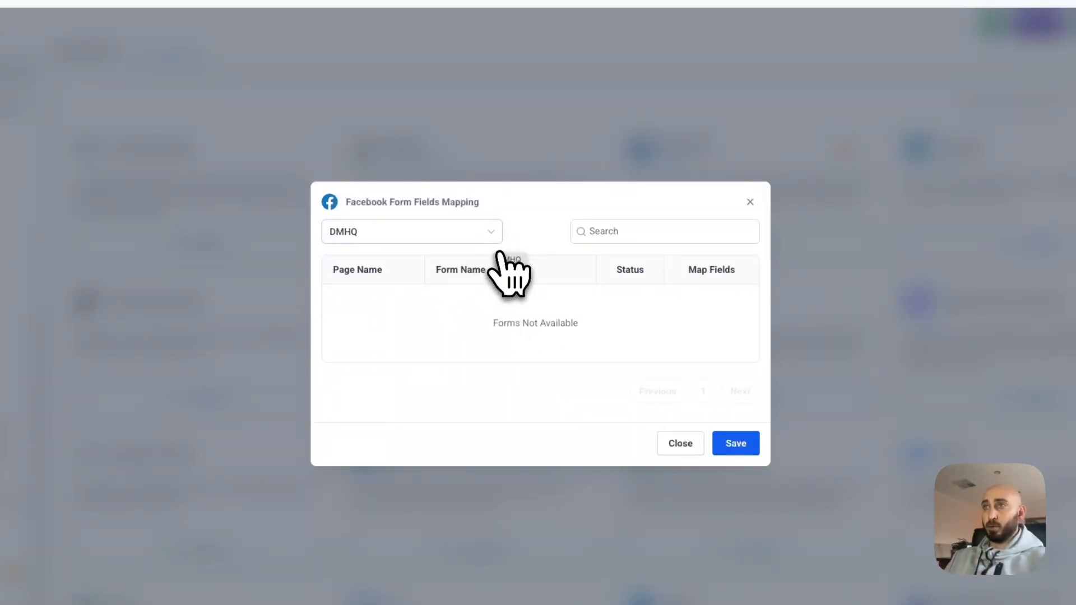
click(426, 234)
click(522, 224)
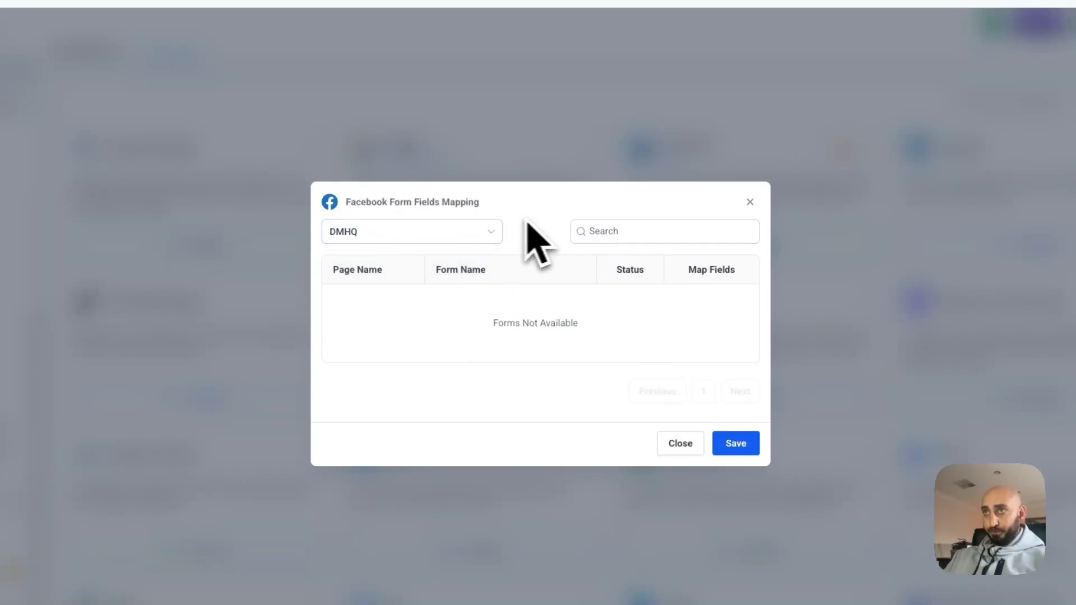
drag(346, 202, 497, 228)
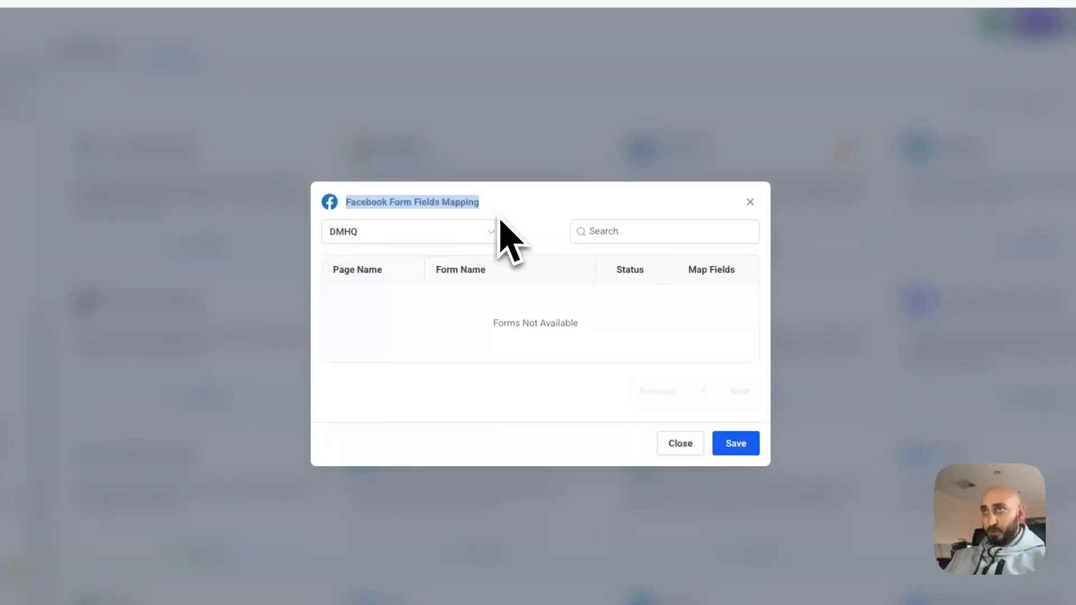
click(474, 235)
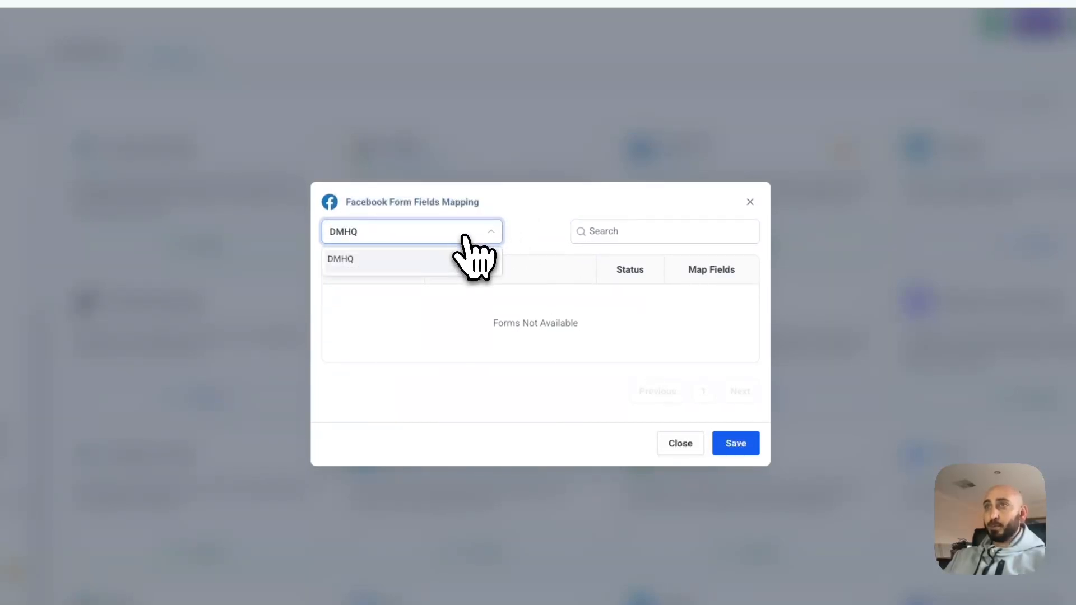
click(543, 268)
click(708, 435)
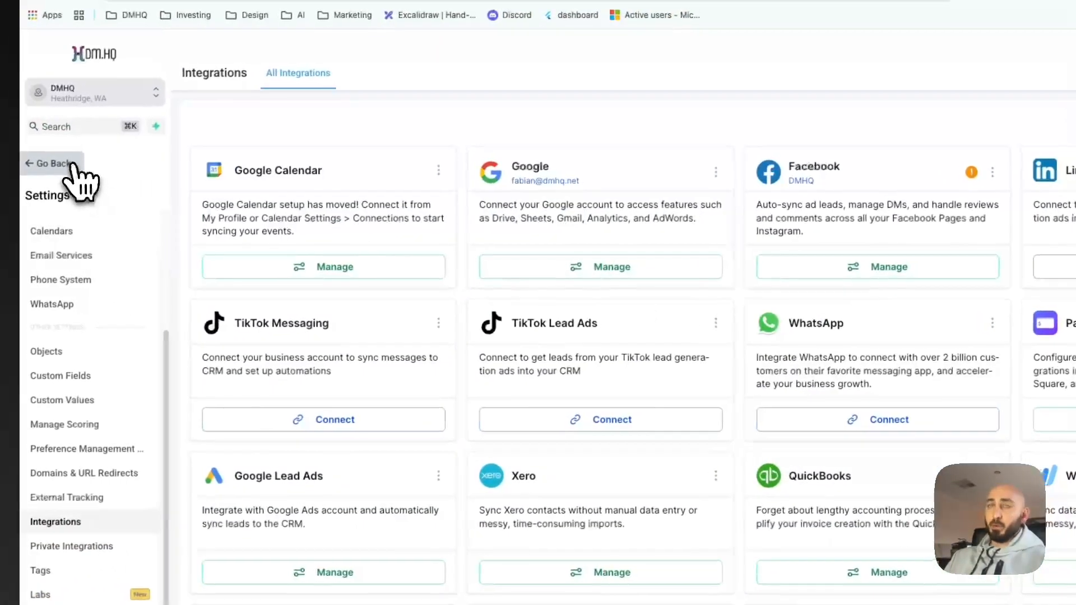
Go back from Settings via Conversations to Automation and open the Manychat / Highlevel workflow.
click(53, 163)
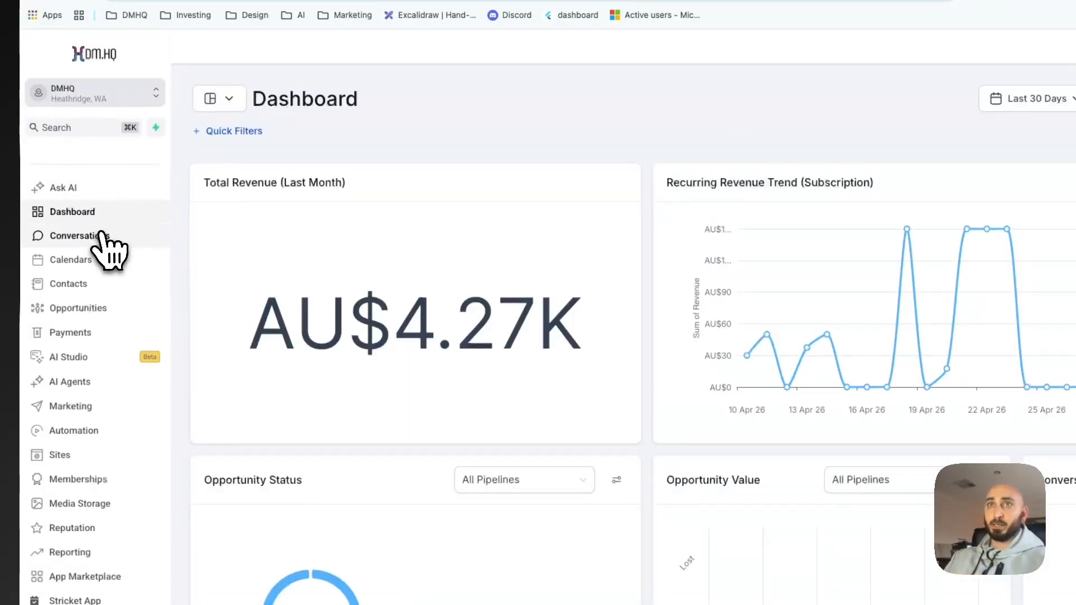
click(102, 234)
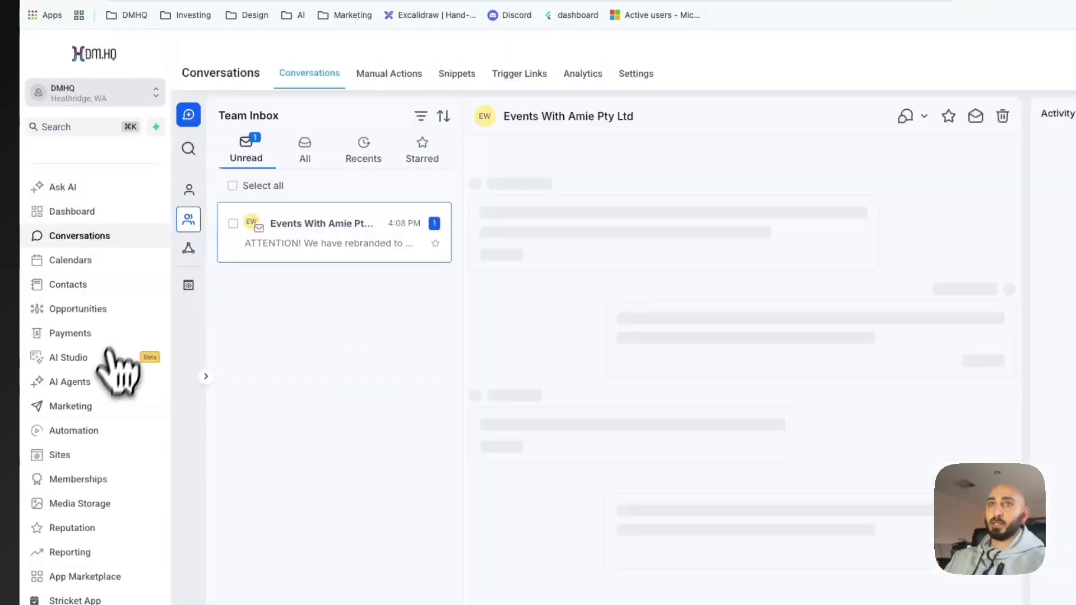
click(80, 436)
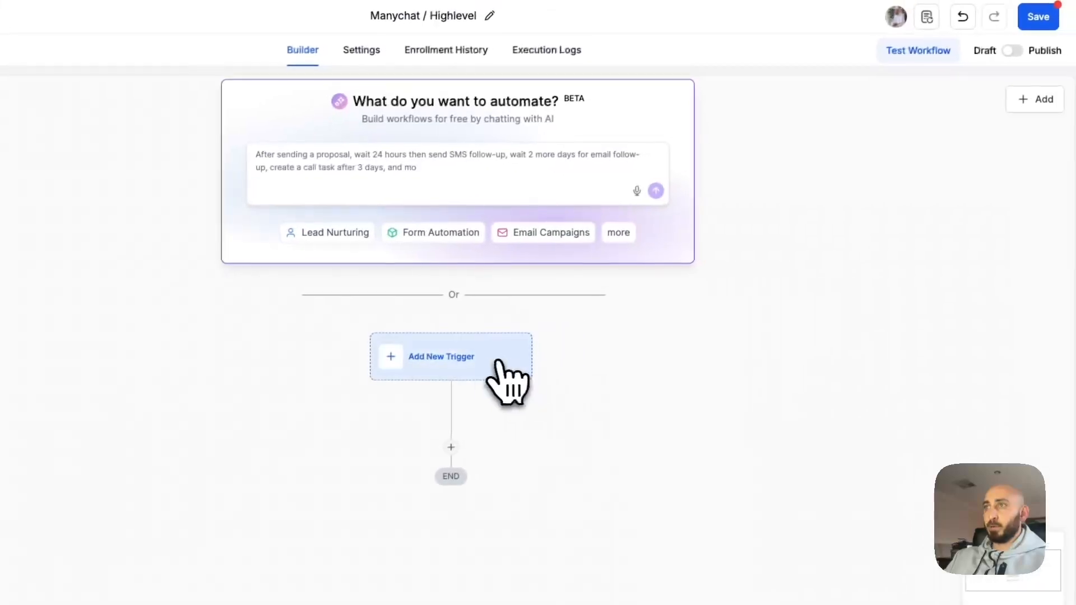
Add an 'Instagram - Comment(s) On A Post' trigger filtered to the dmhq.ai page.
click(452, 363)
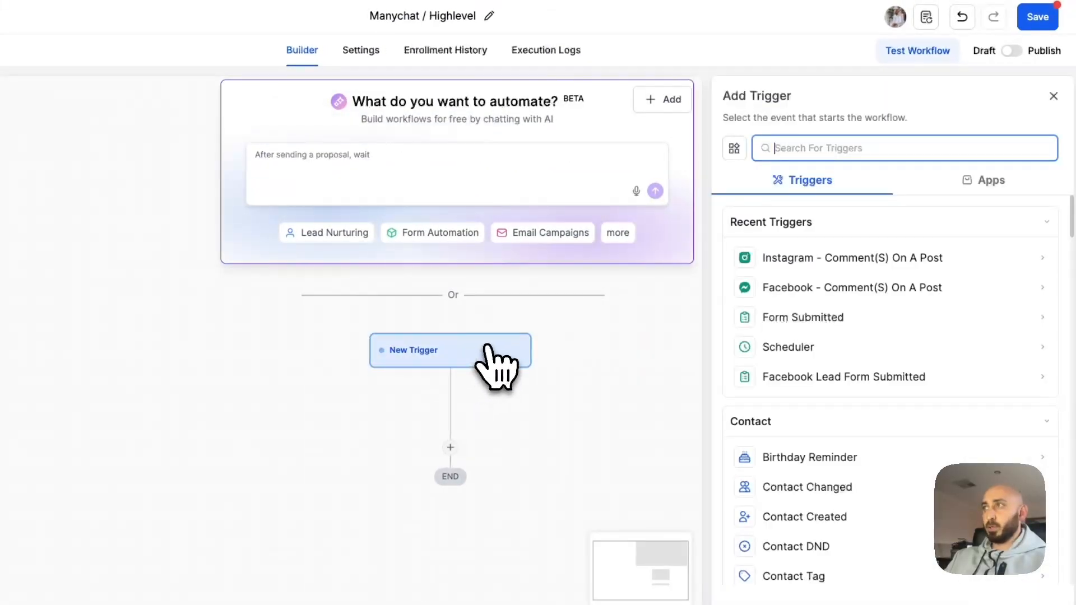
click(767, 259)
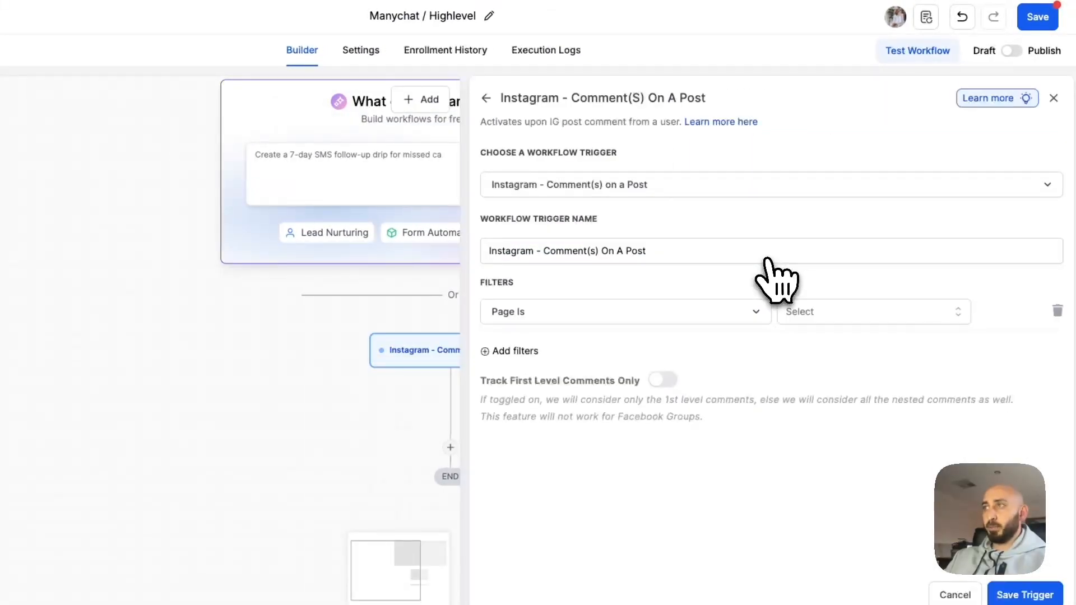
click(841, 311)
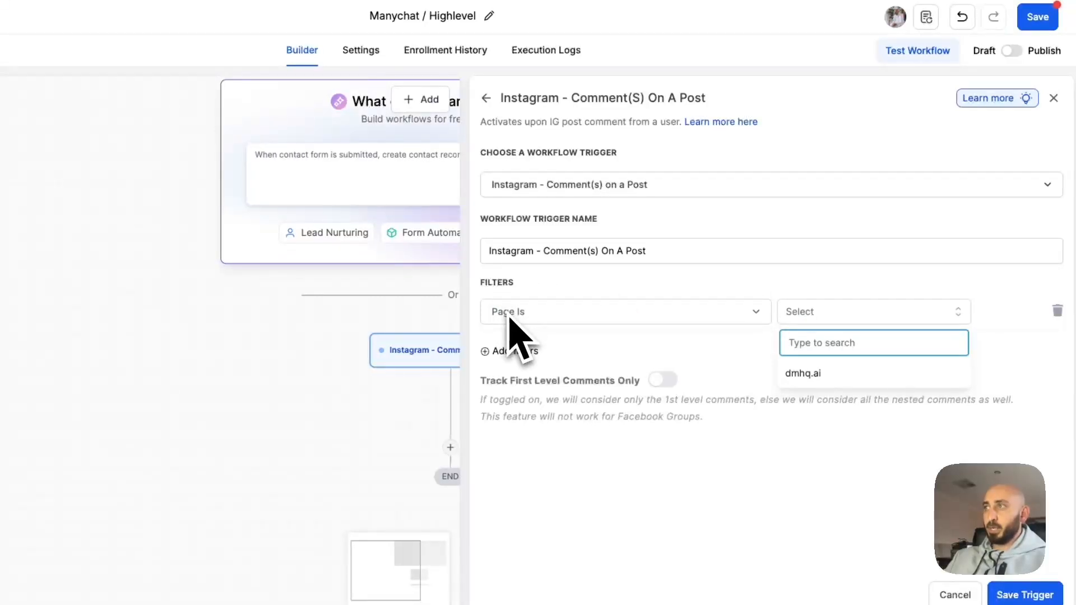
click(817, 374)
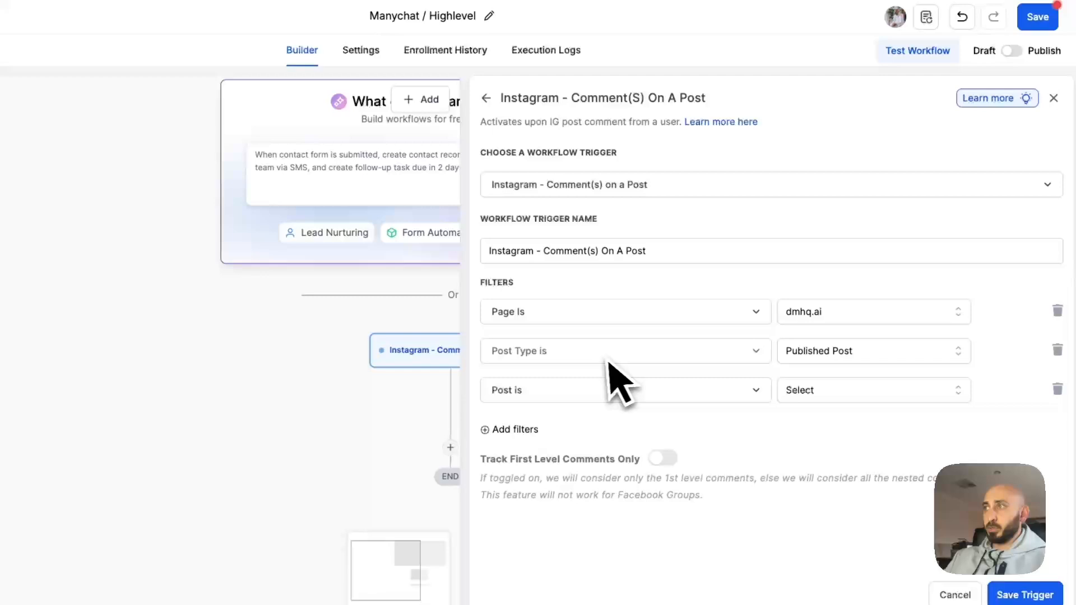
Replace the post filters with a single 'Post Type is Published Post' filter.
click(824, 359)
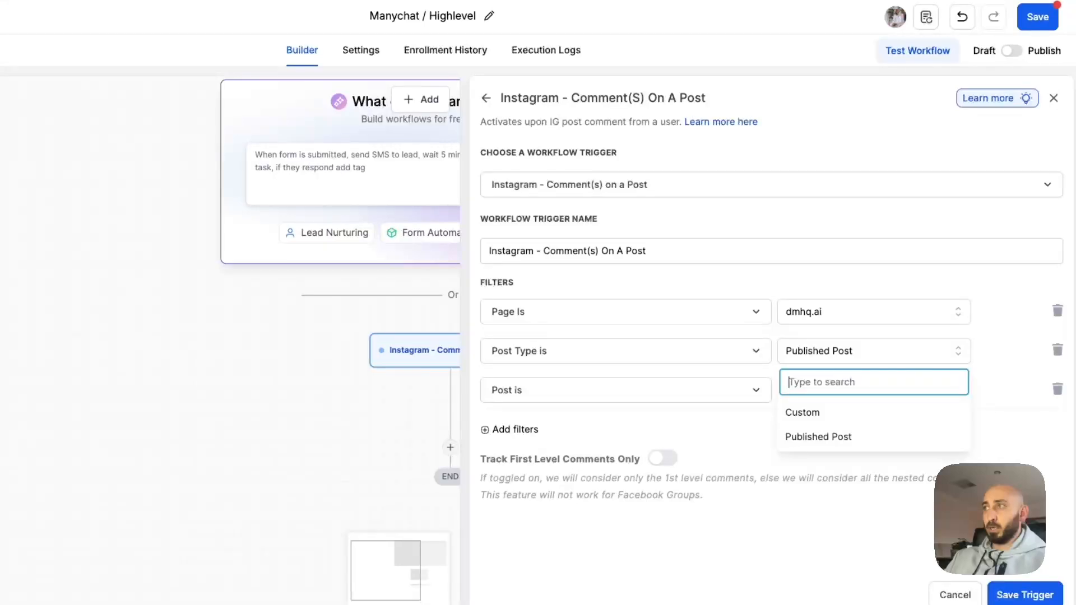
click(808, 413)
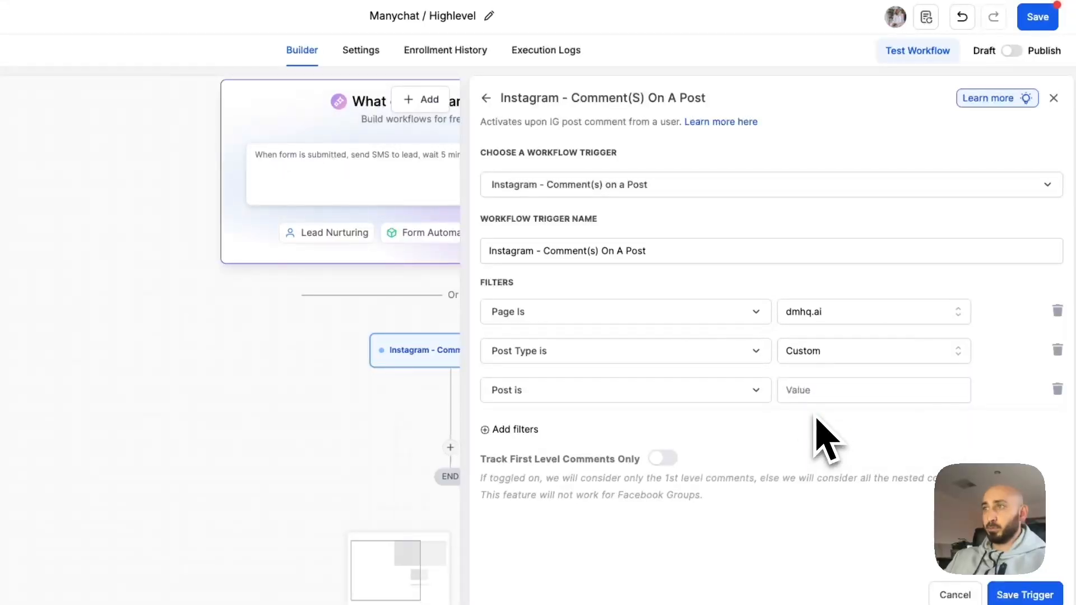
click(640, 392)
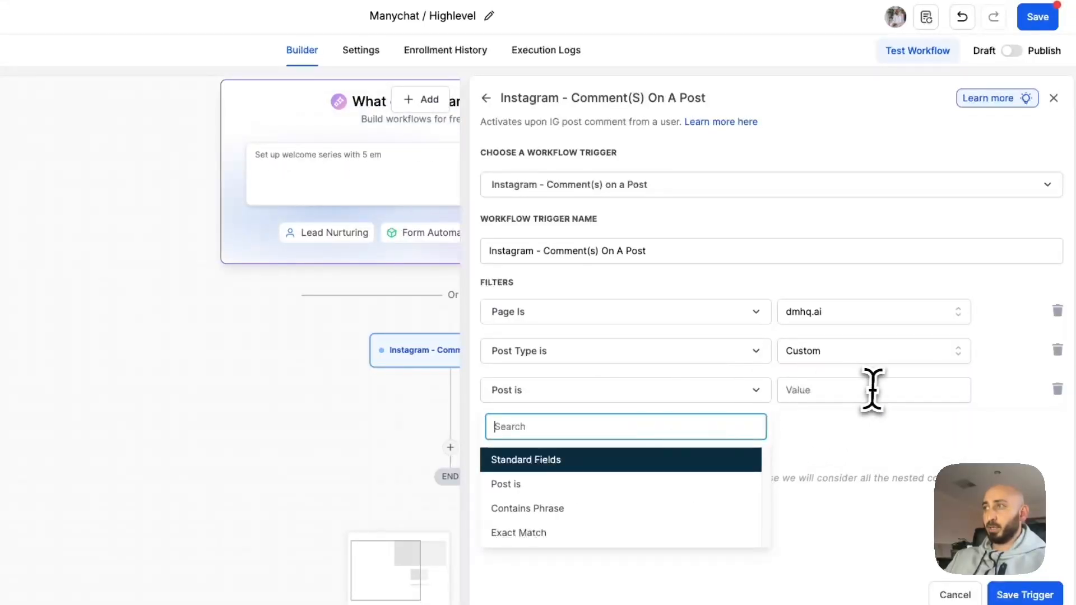
click(871, 391)
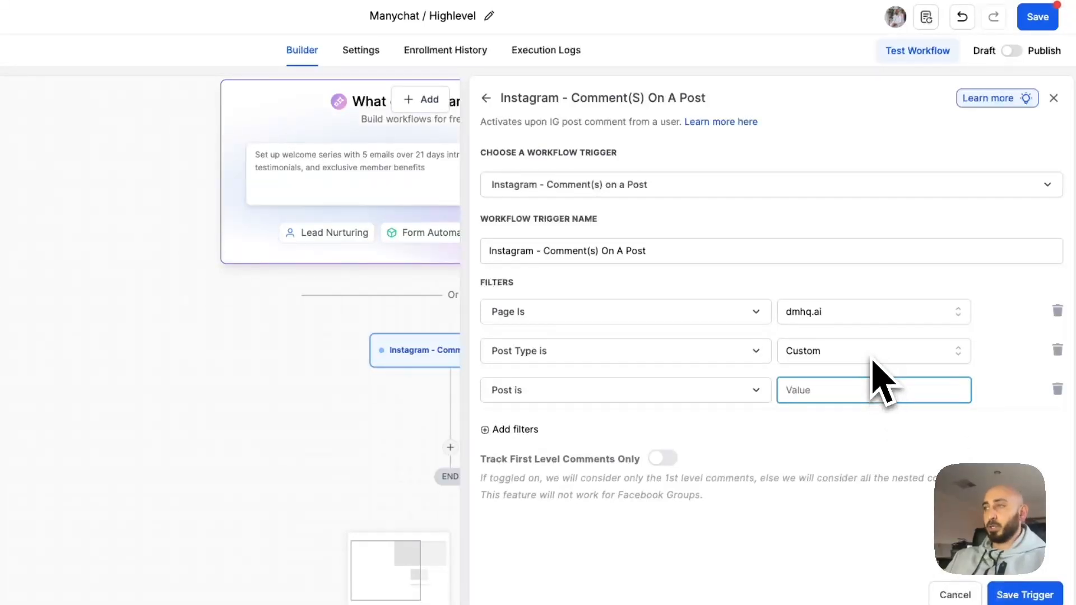
click(1057, 350)
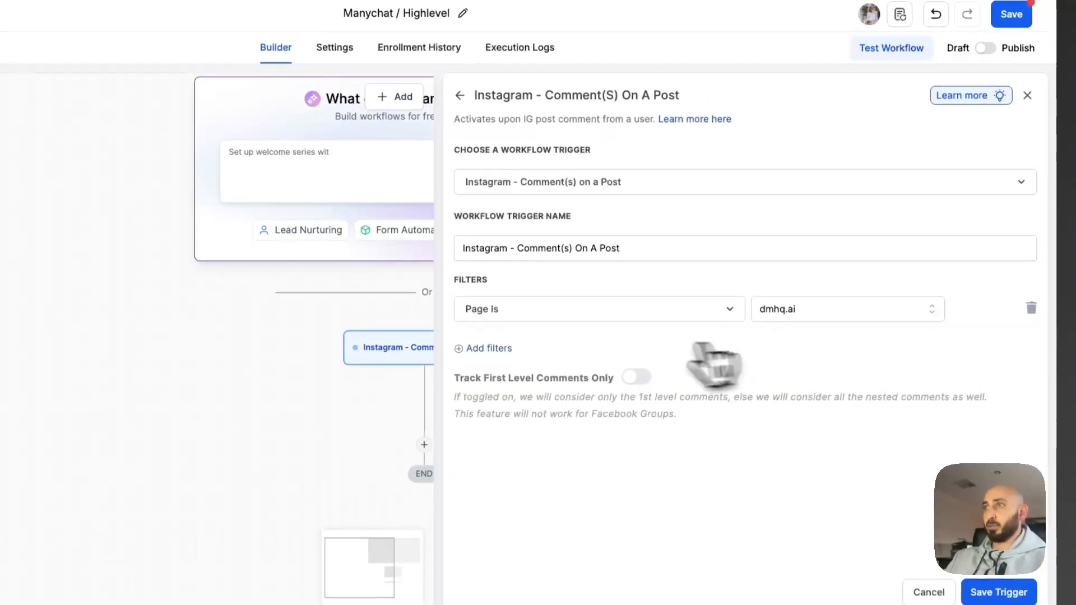
click(515, 351)
click(561, 334)
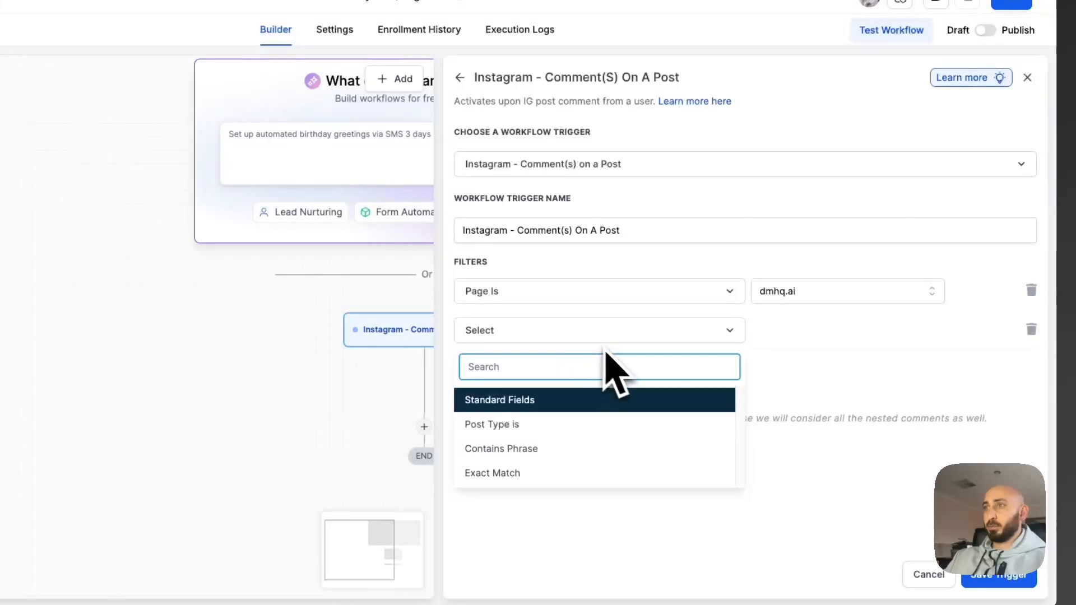
click(561, 424)
click(835, 333)
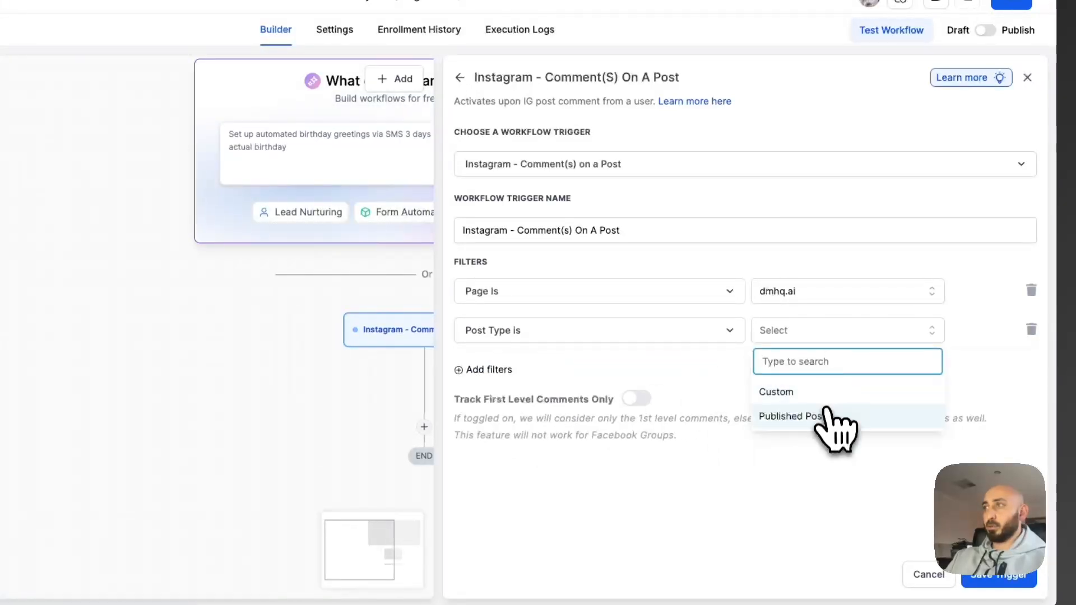
click(823, 415)
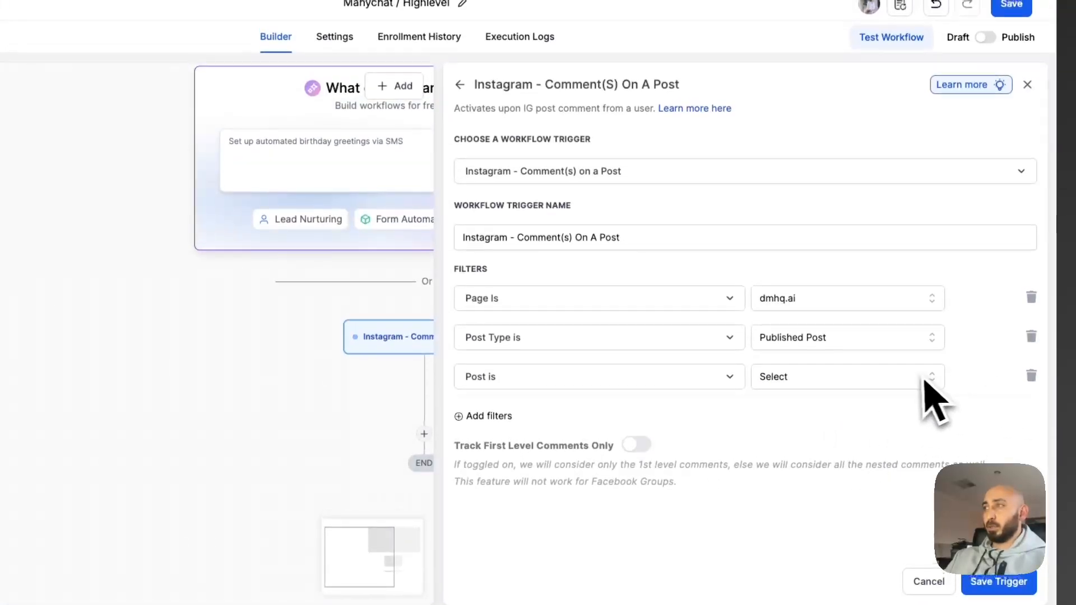
click(923, 371)
click(1021, 376)
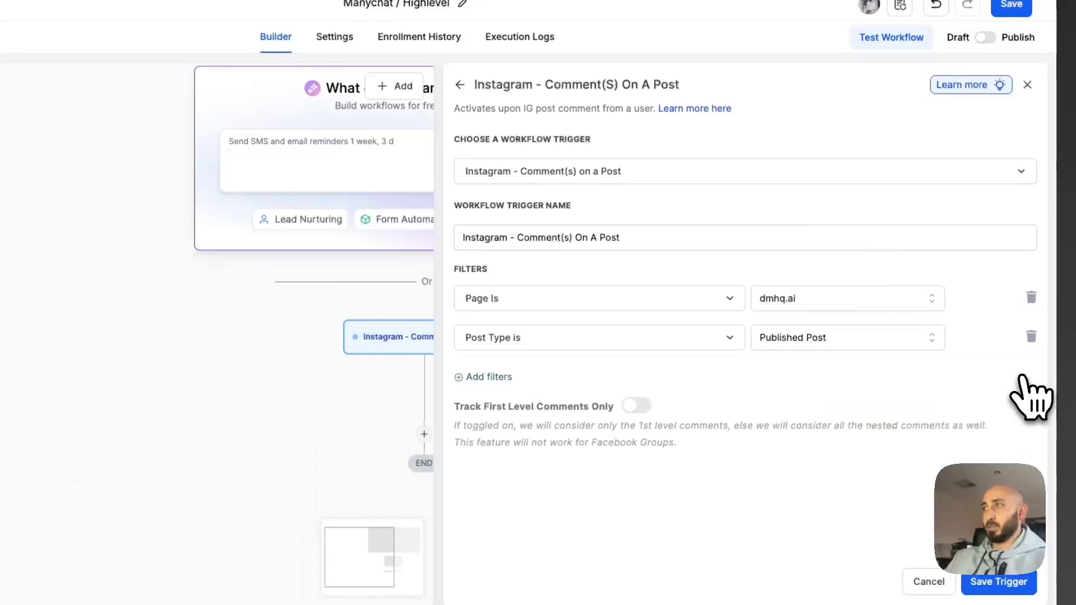
Add a 'Contains Phrase' filter for "test" and enable tracking of first-level comments only.
click(504, 376)
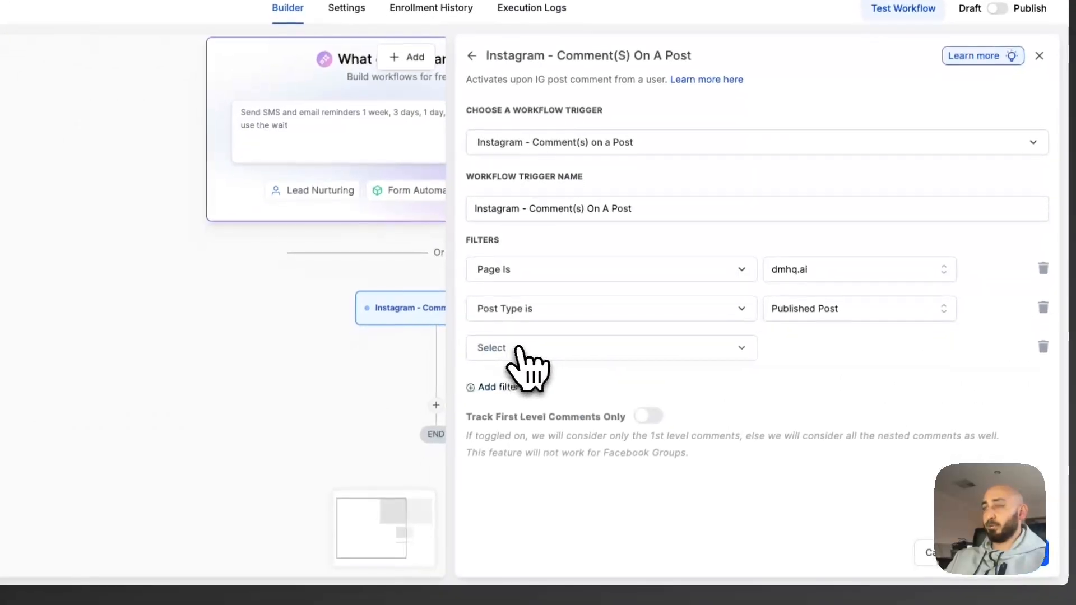
click(509, 376)
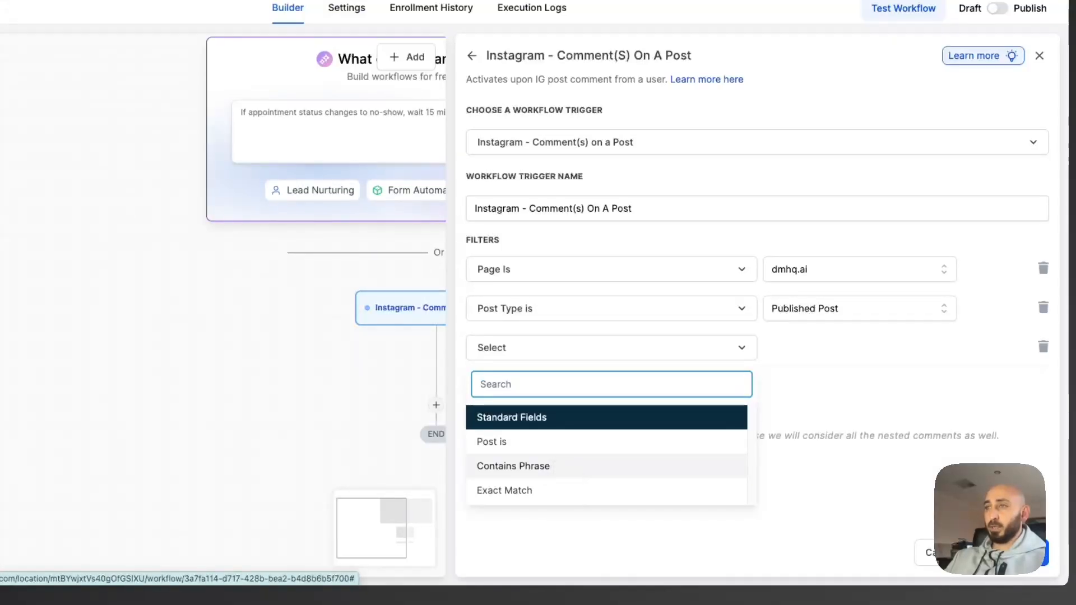
click(549, 465)
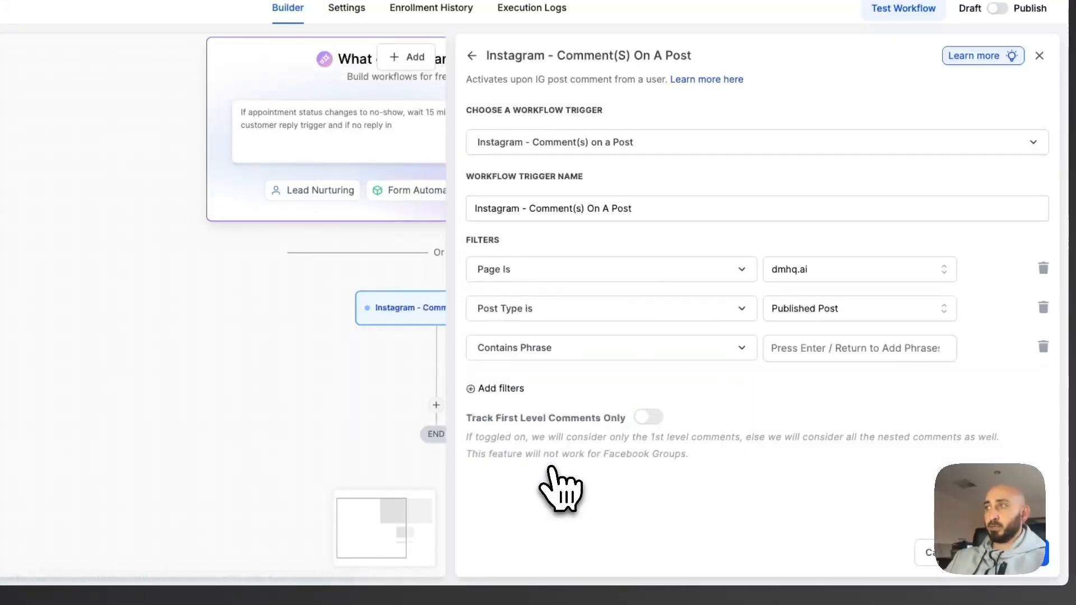
click(819, 355)
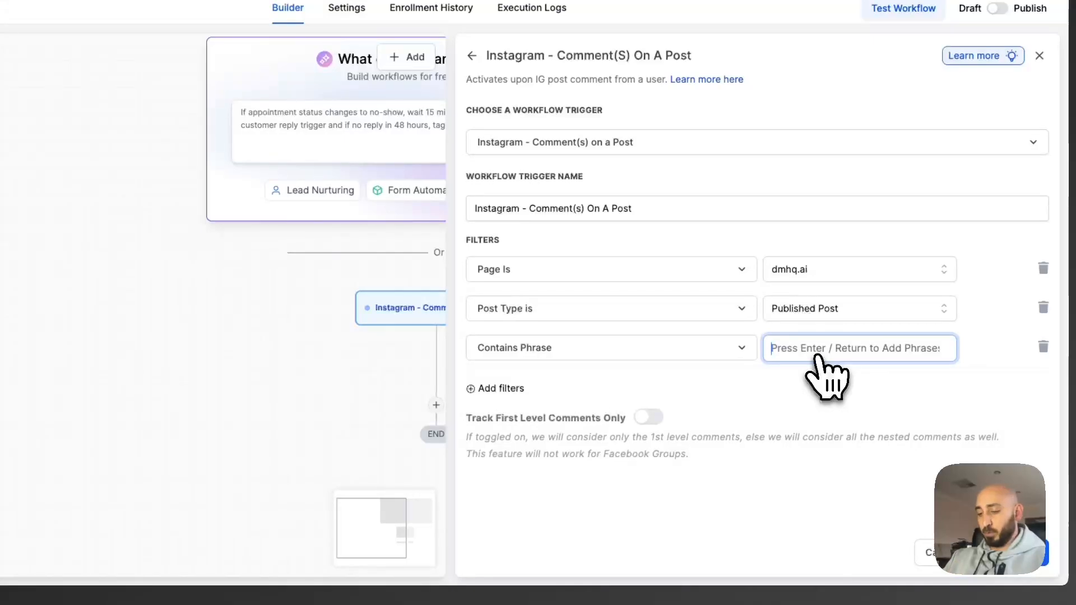
text(test)
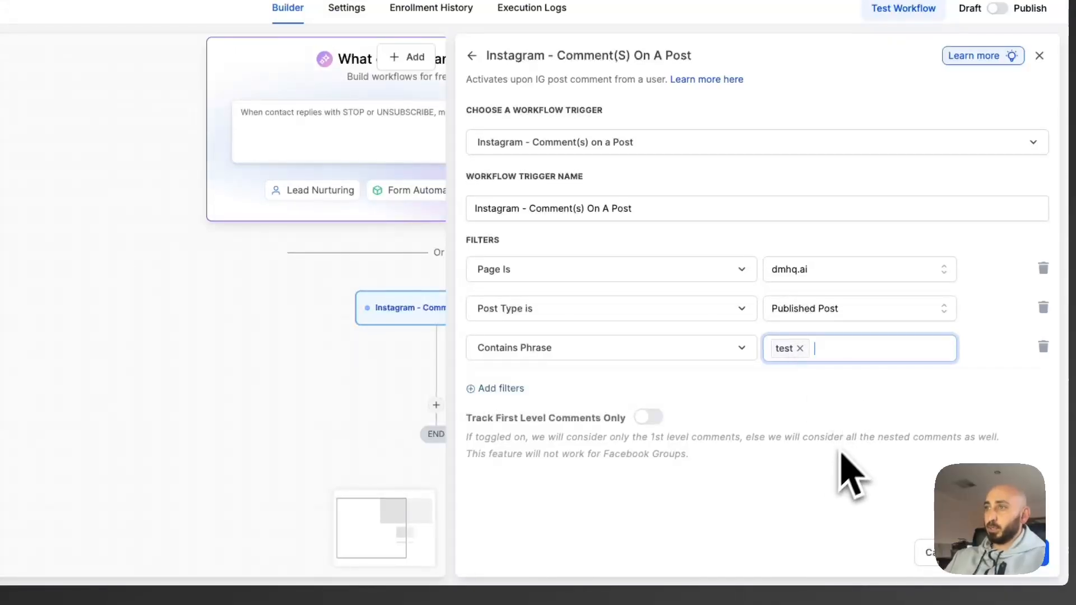
drag(466, 418, 642, 418)
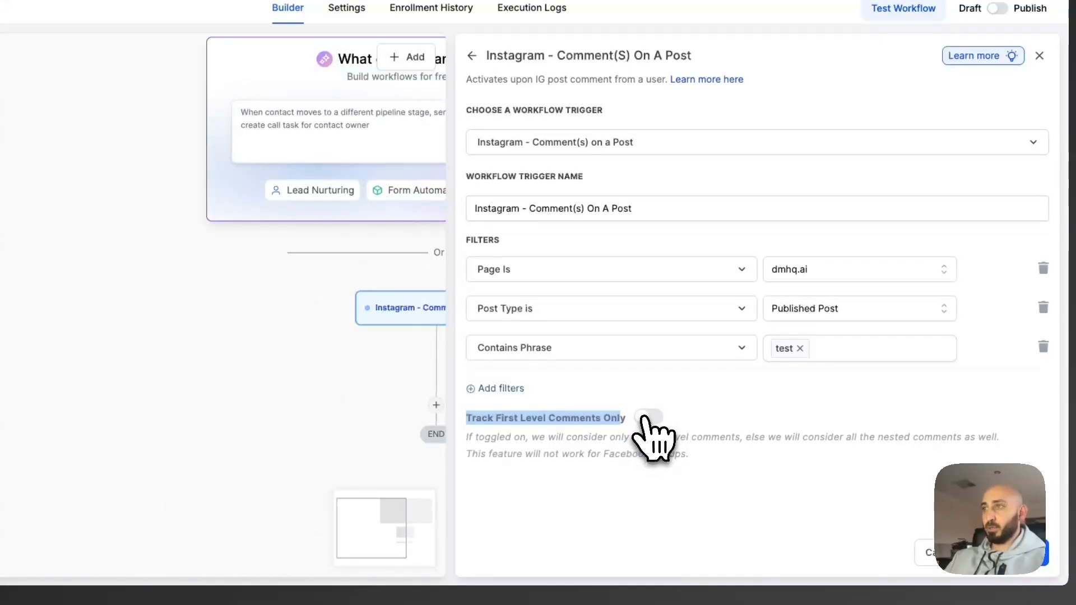
click(644, 418)
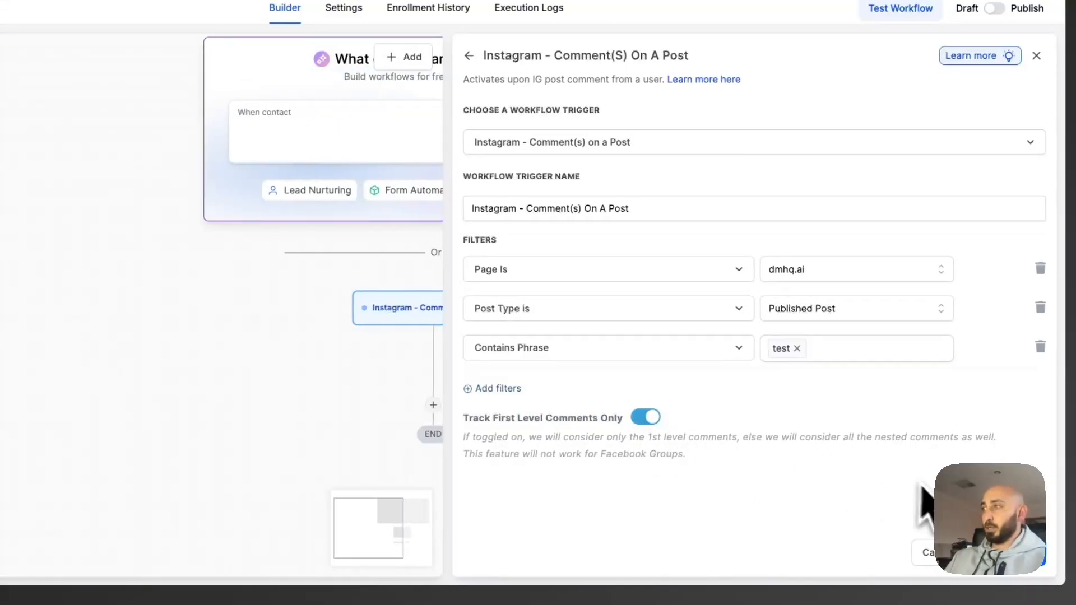
click(498, 388)
click(563, 395)
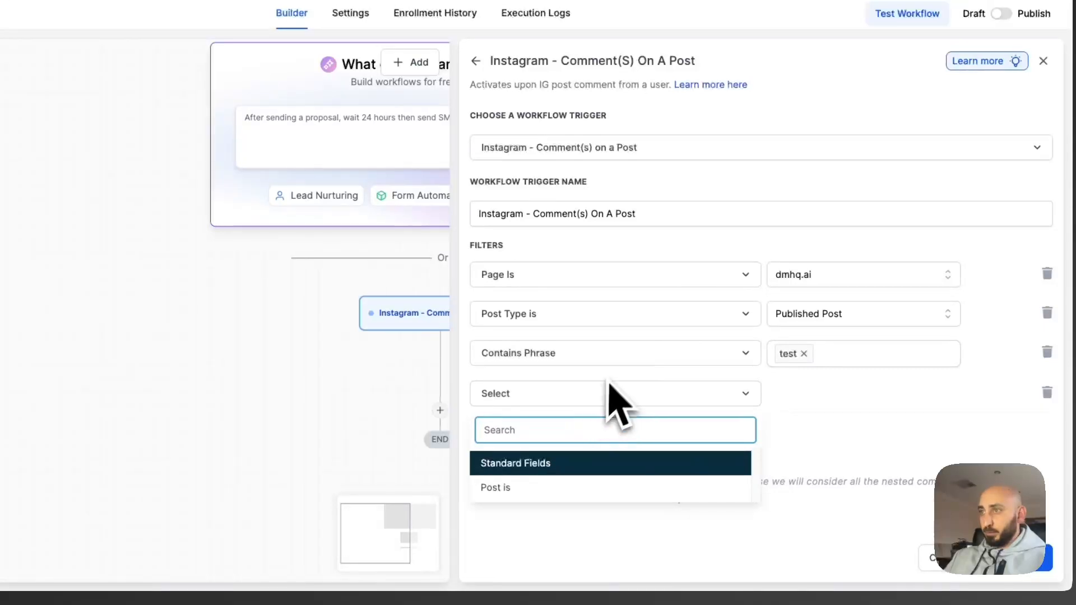
click(816, 408)
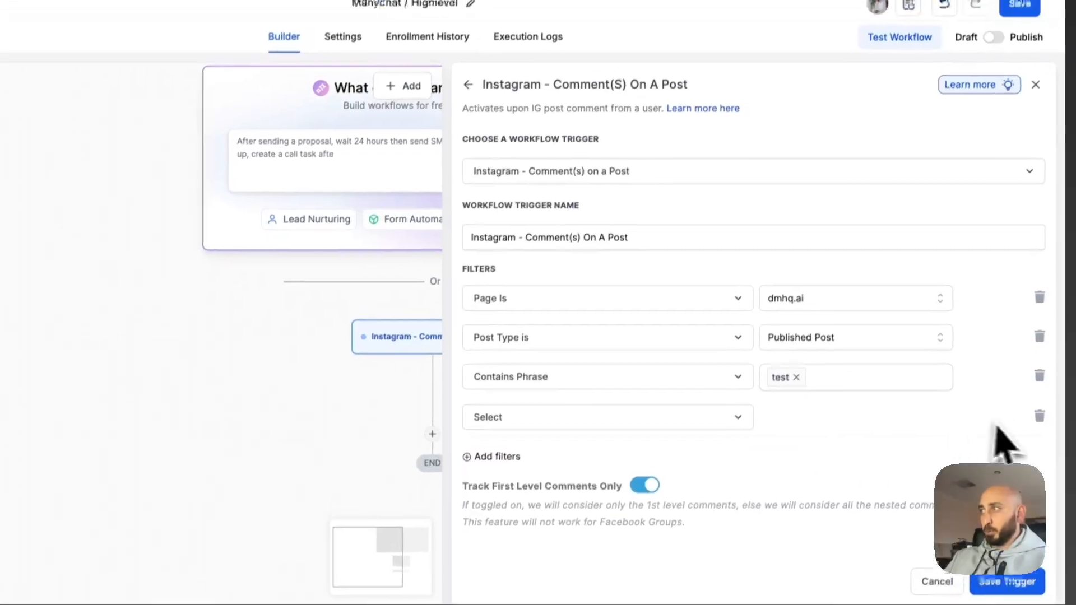
click(1039, 416)
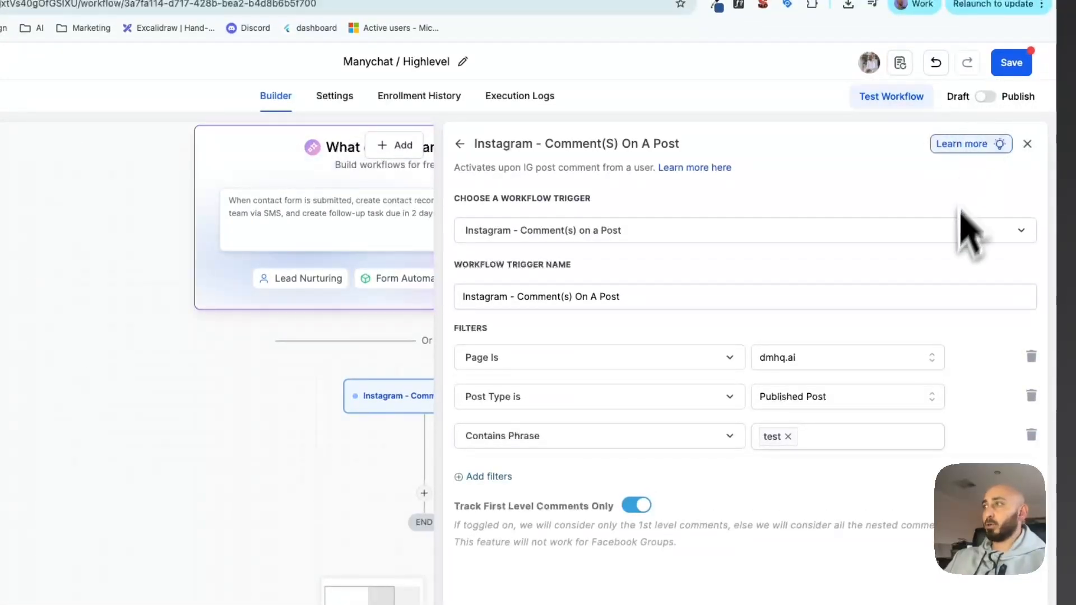
Save the trigger and workflow, then search actions for 'ins' to find Instagram DM.
click(987, 560)
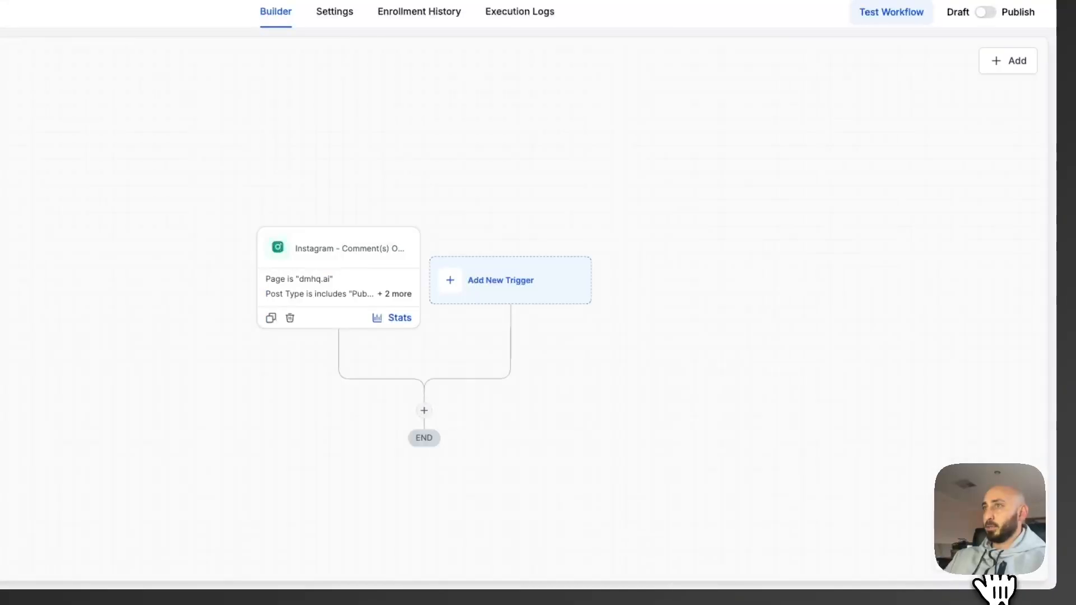
click(1008, 75)
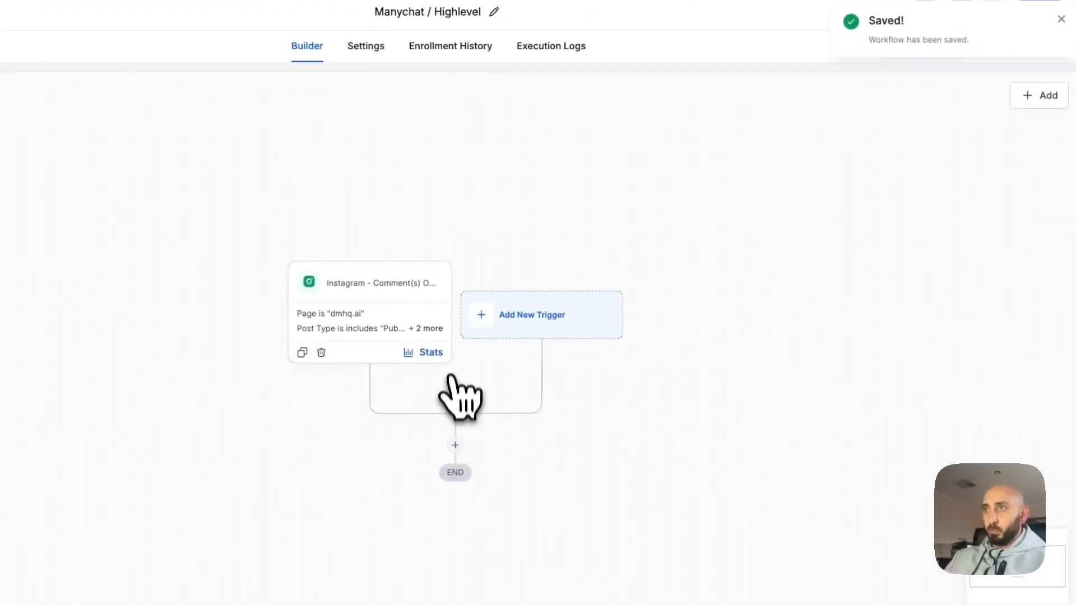
click(455, 446)
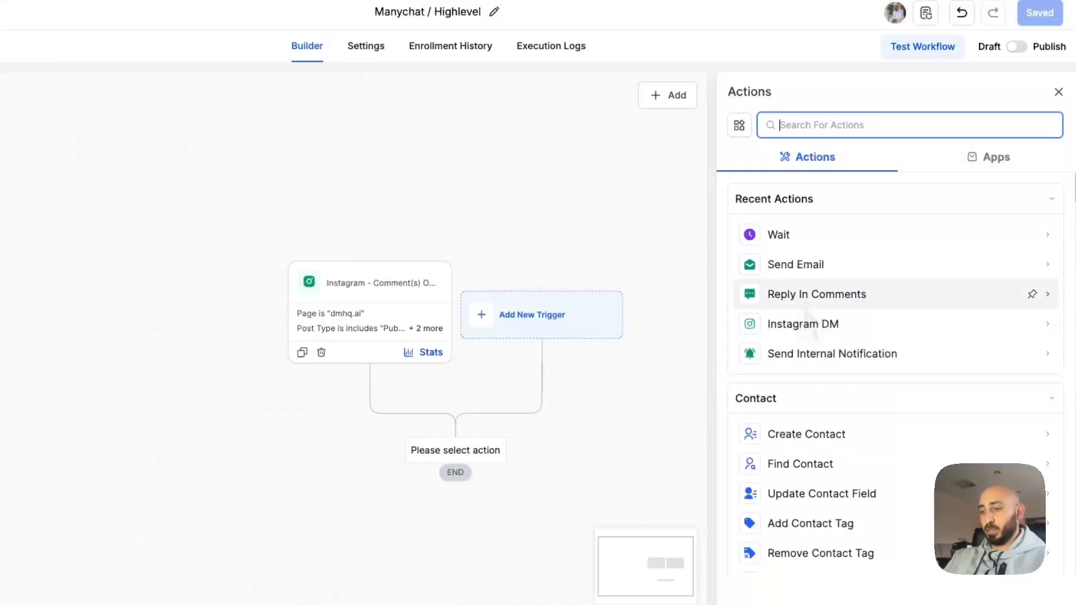
text(send)
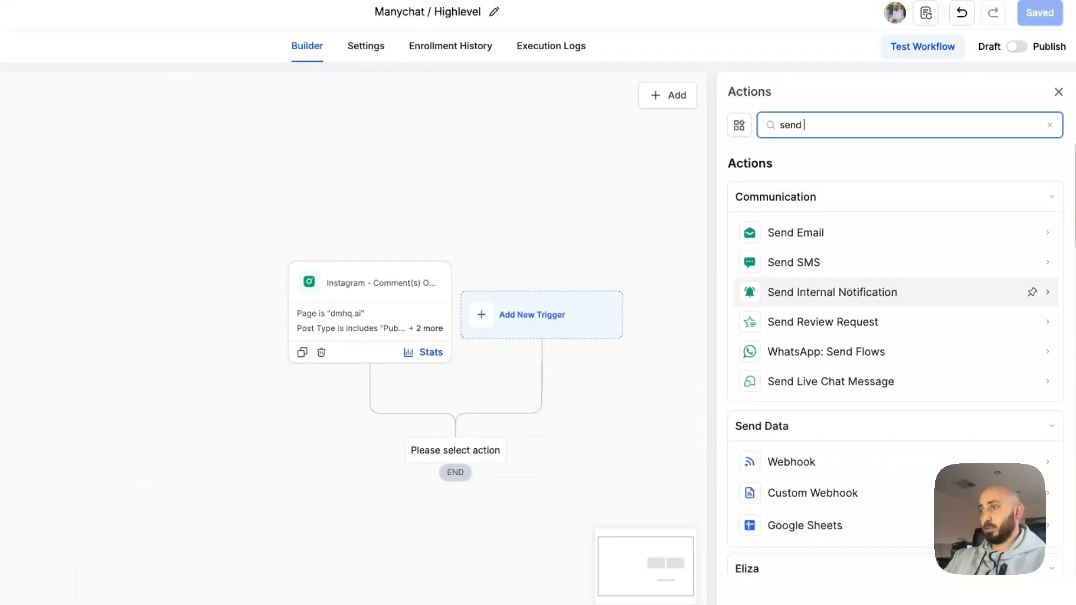
text( dm)
key(super+a)
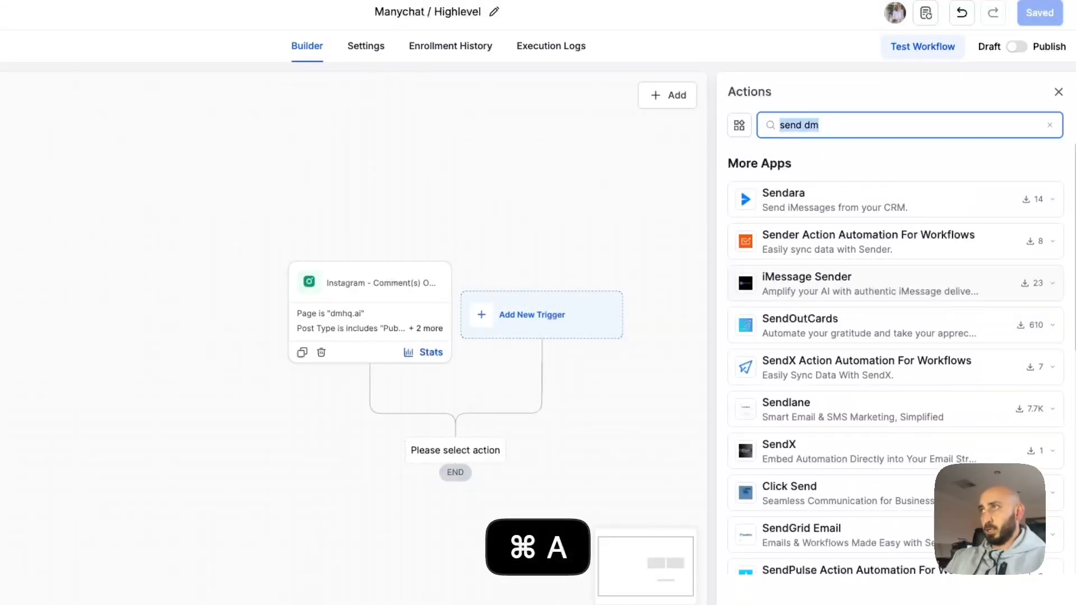
text(ins)
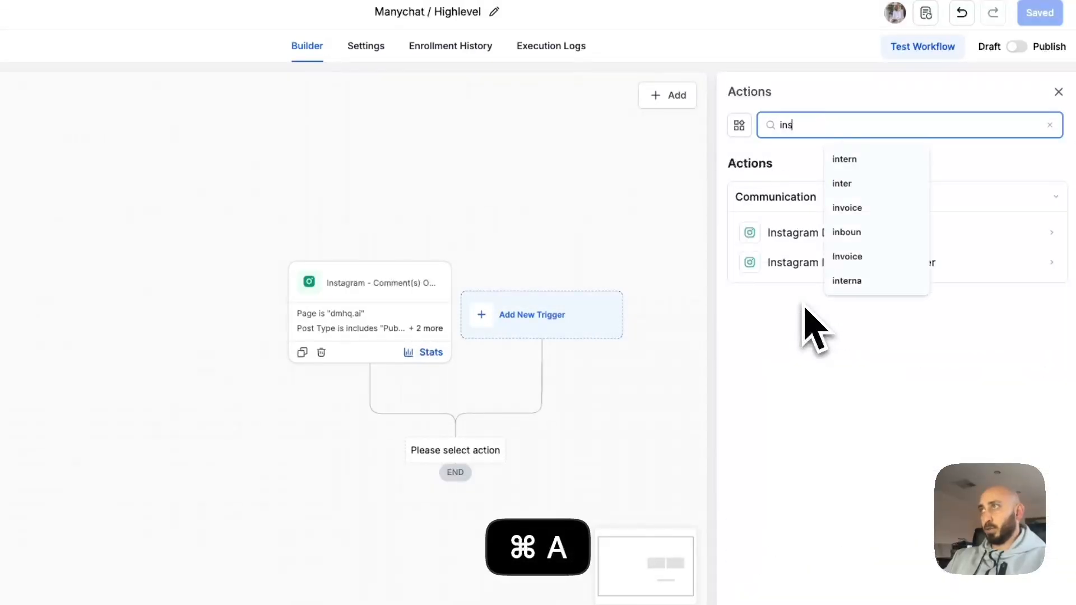
click(804, 426)
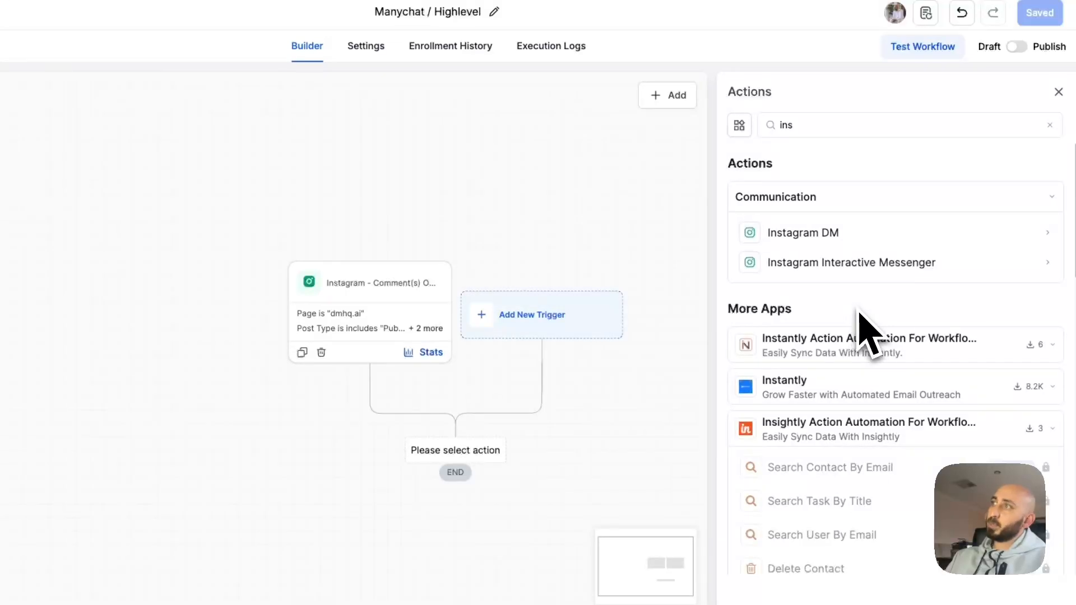
click(813, 236)
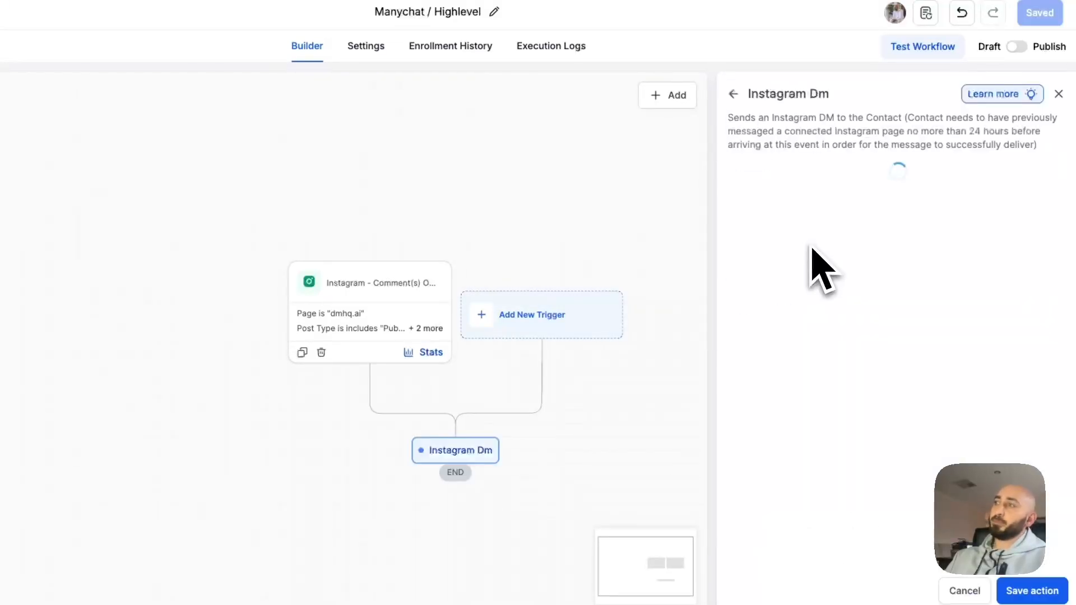
click(808, 256)
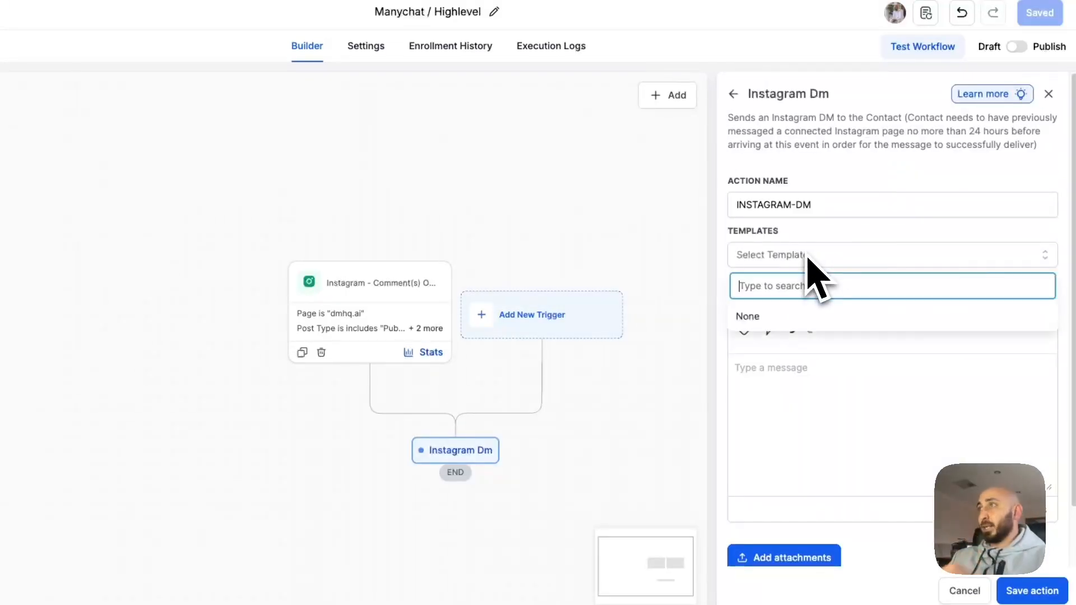
click(829, 254)
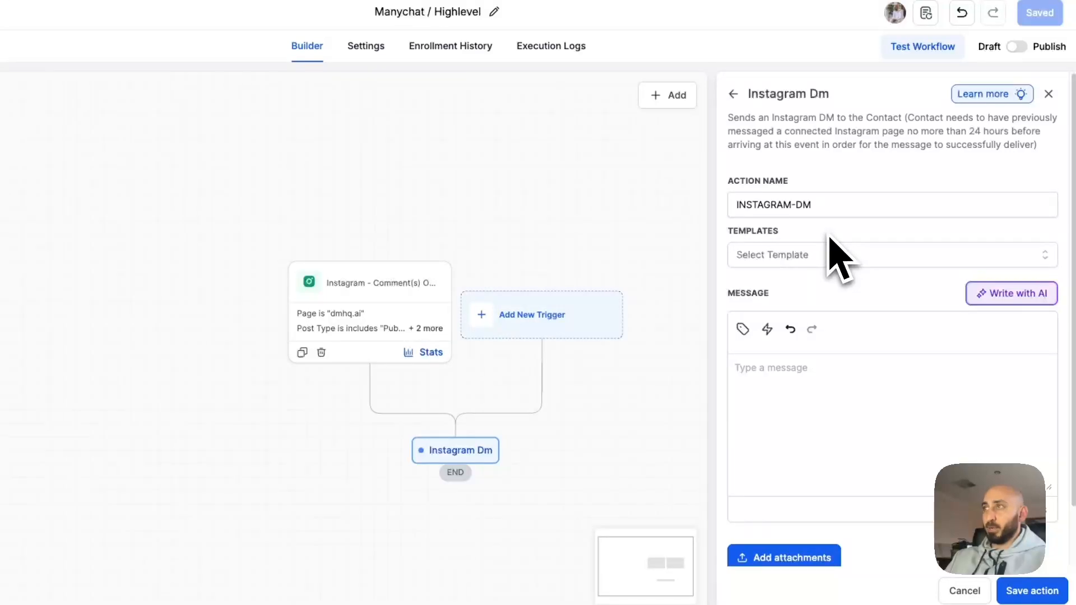
click(795, 369)
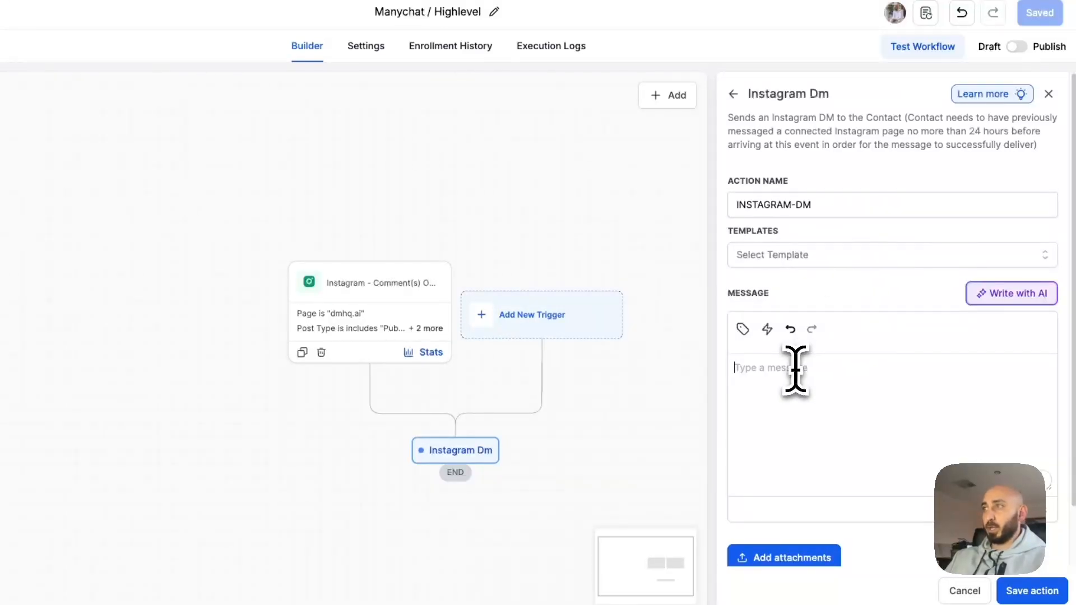
text(Here)
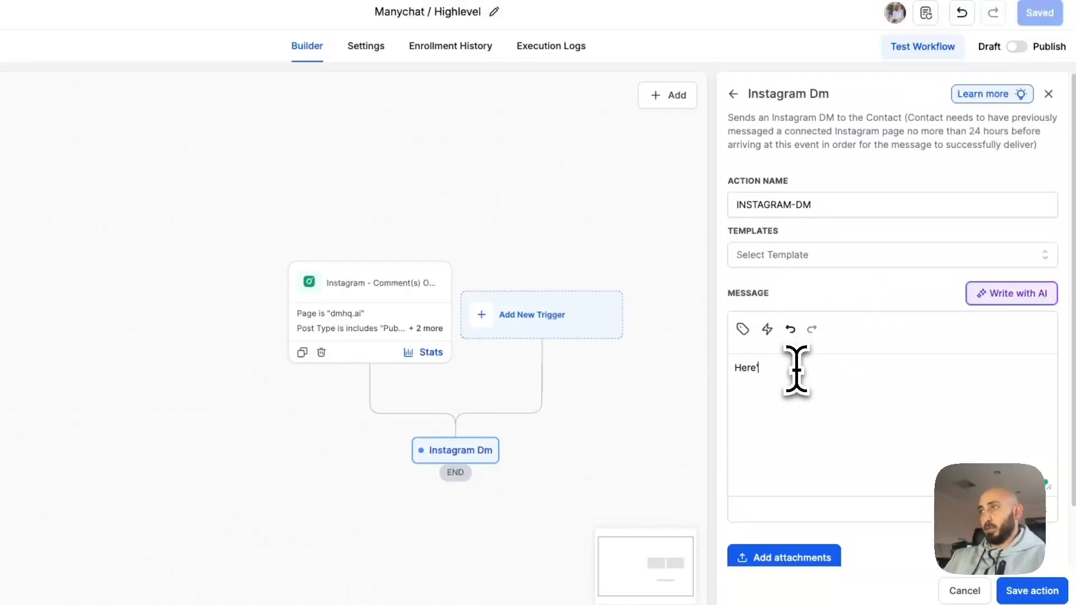
text('s the link)
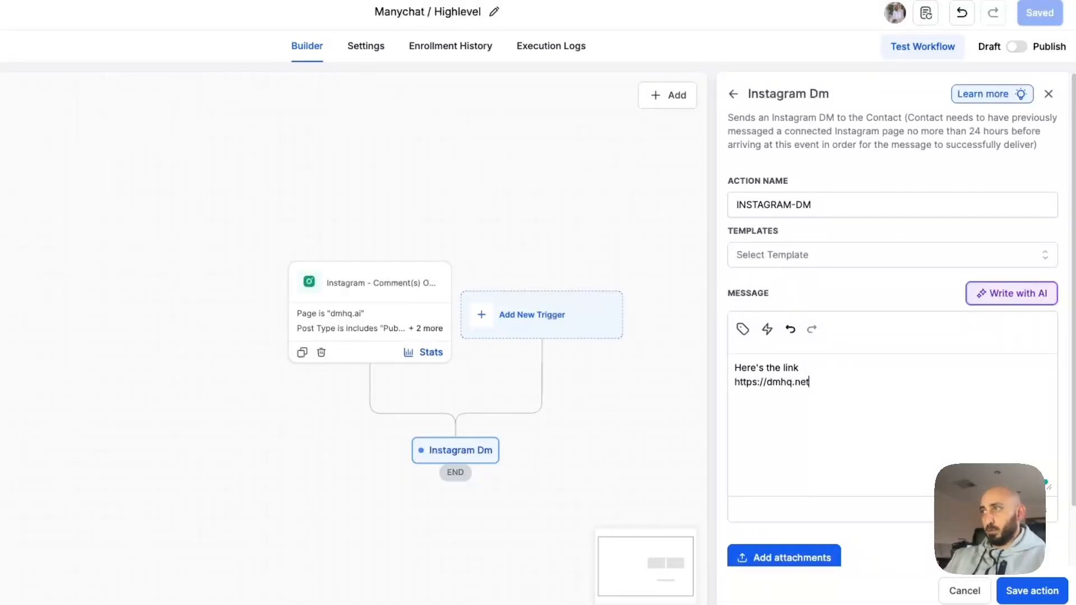
key(BackSpace)
key(BackSpace)
key(BackSpace)
text(au)
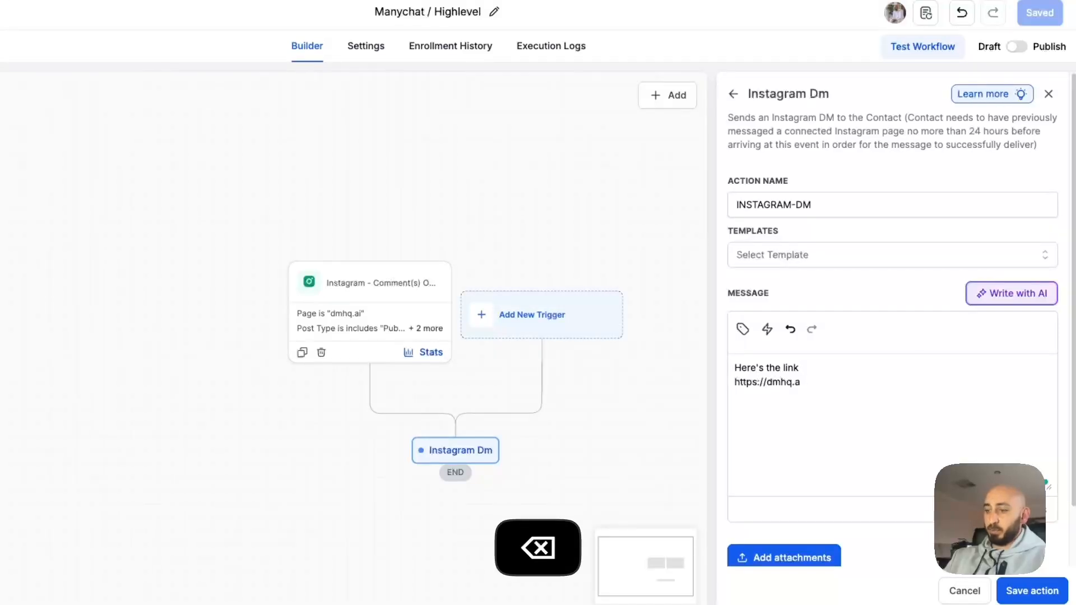
click(804, 367)
key(Return)
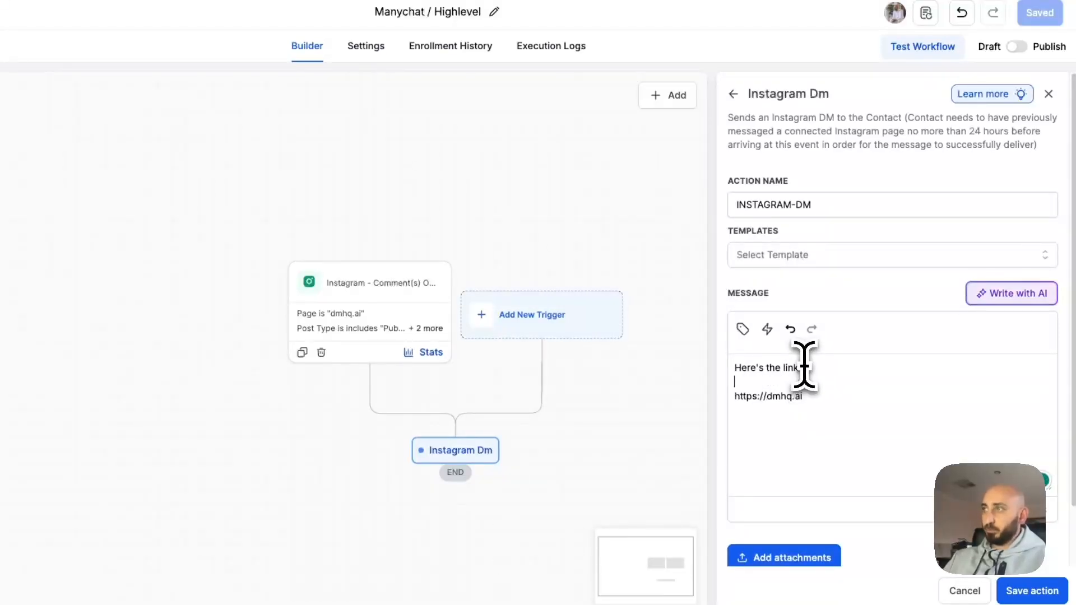
scroll(864, 456, down, 1)
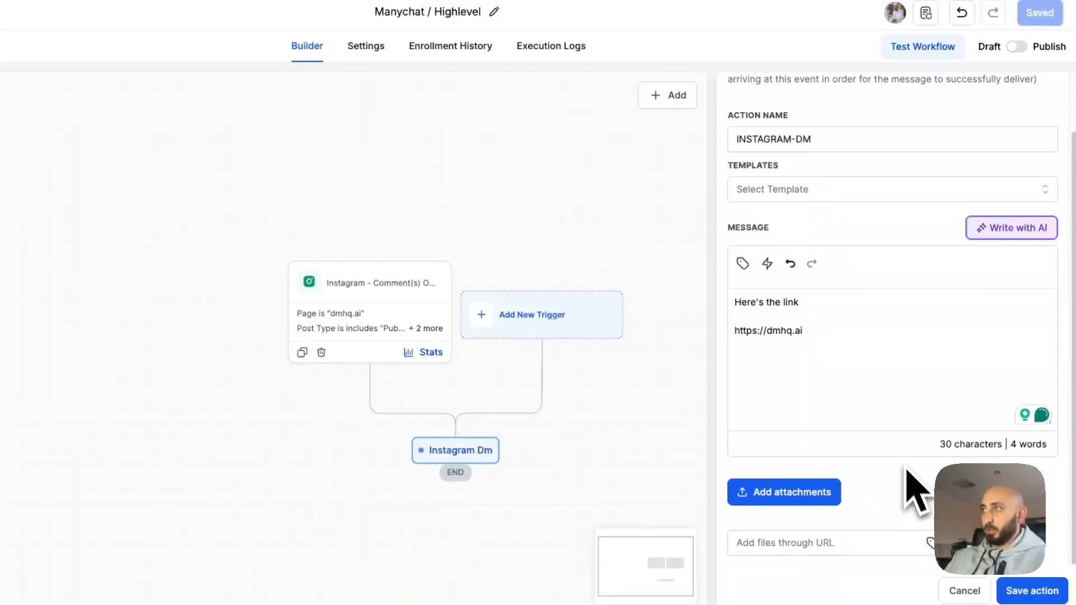
click(1032, 590)
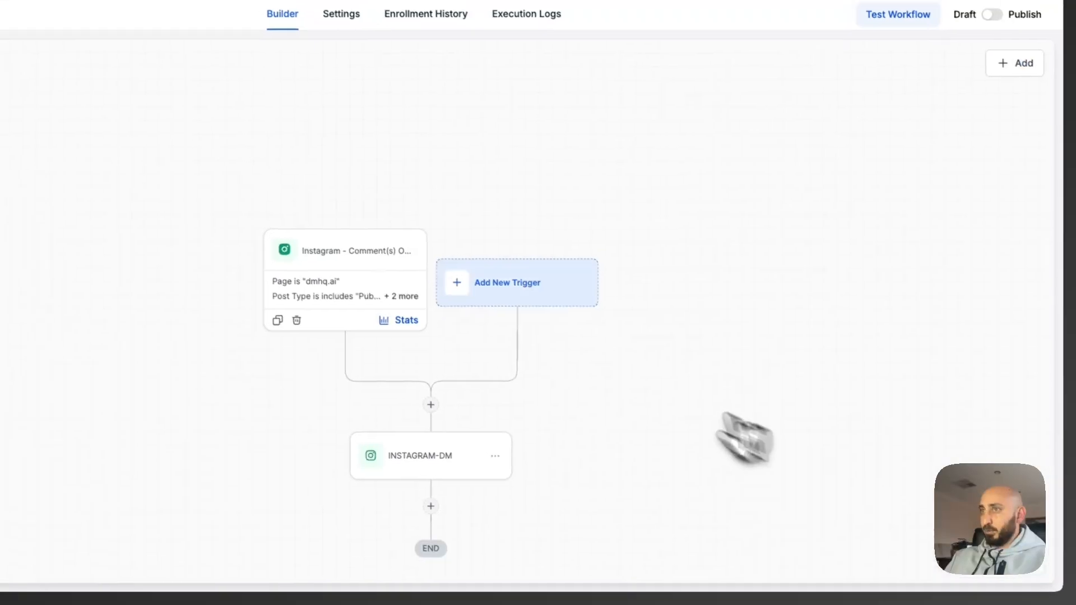
Add a Wait action of 1 minute below the INSTAGRAM-DM step and save it.
click(451, 399)
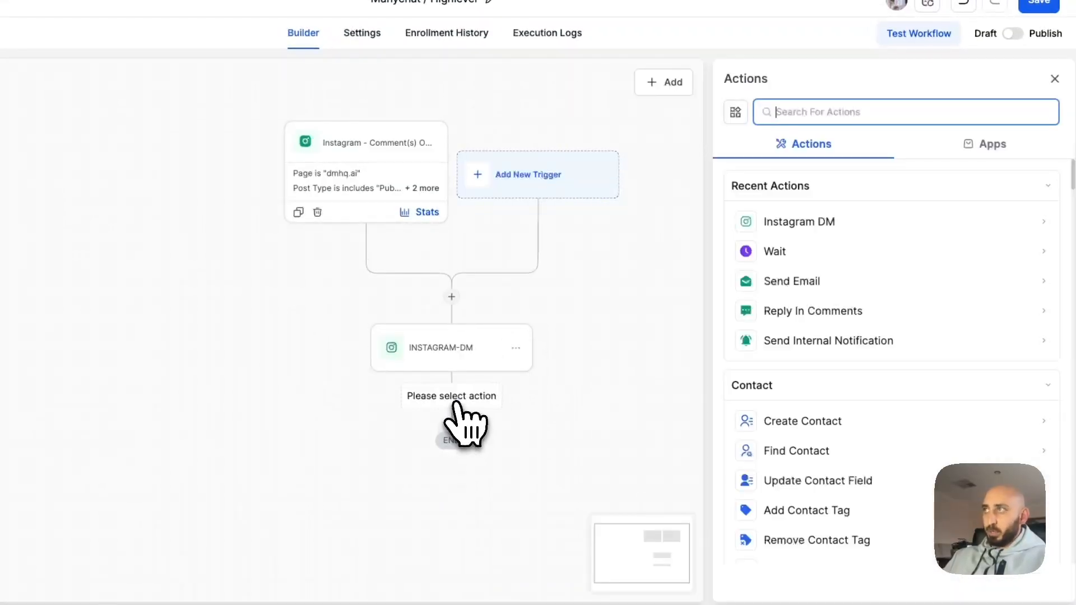
text(wait)
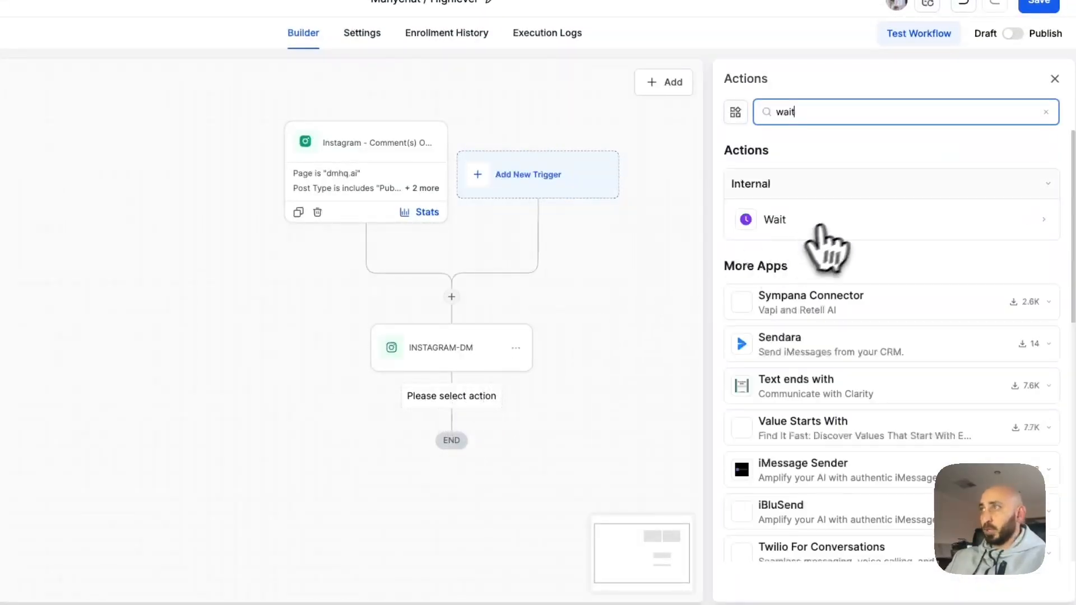
click(821, 223)
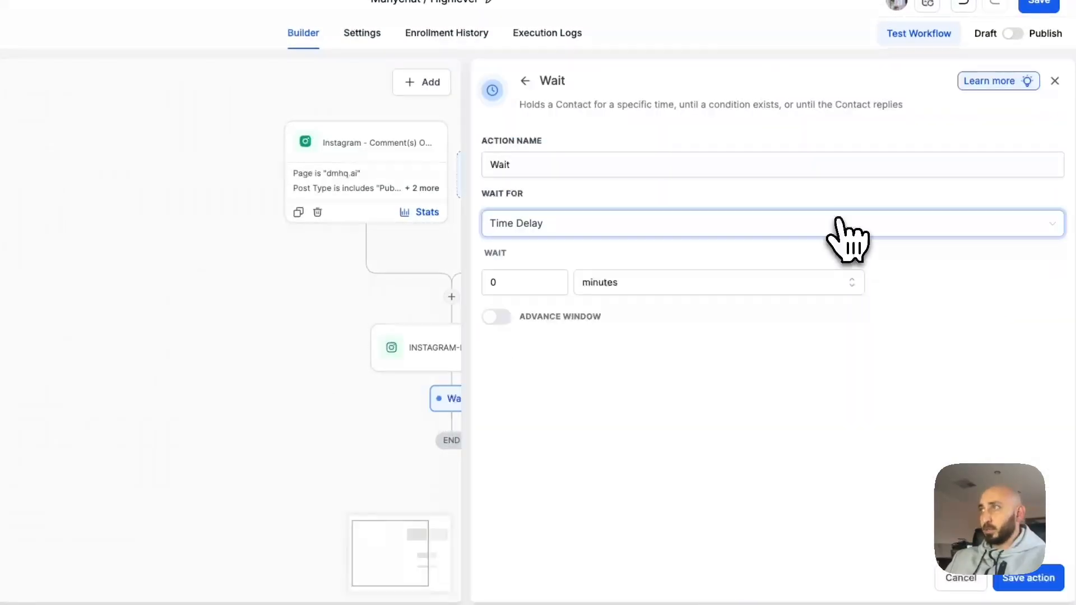
click(604, 291)
click(540, 281)
text(1)
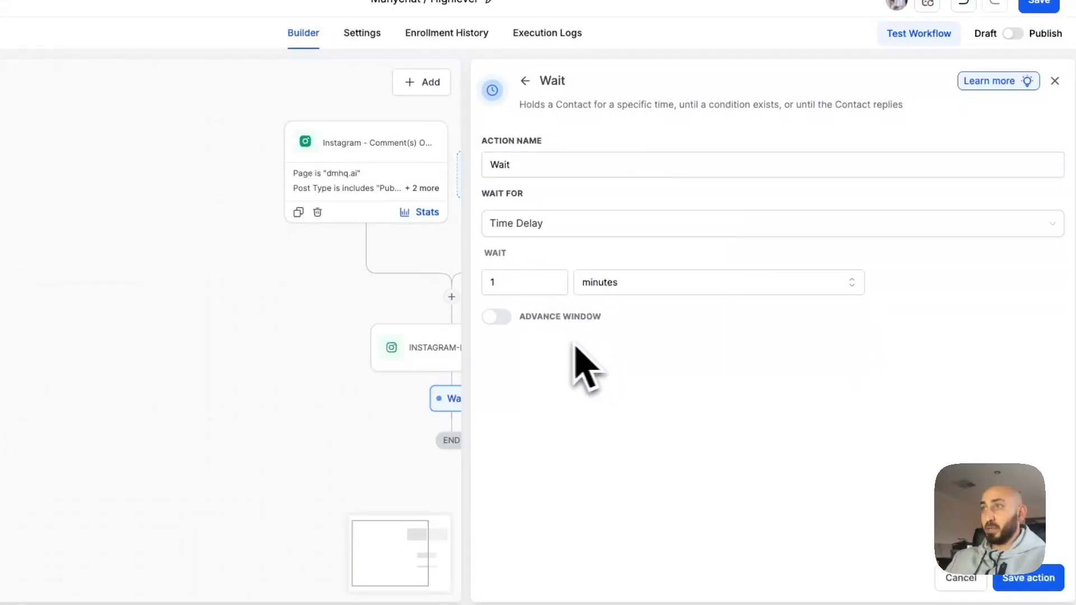
click(1027, 578)
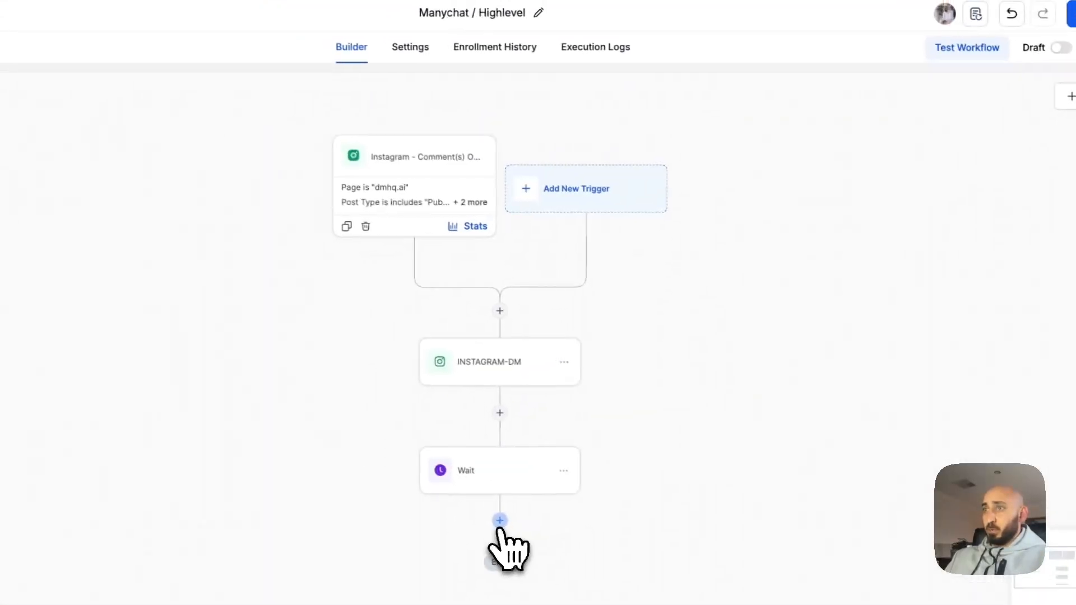
click(443, 490)
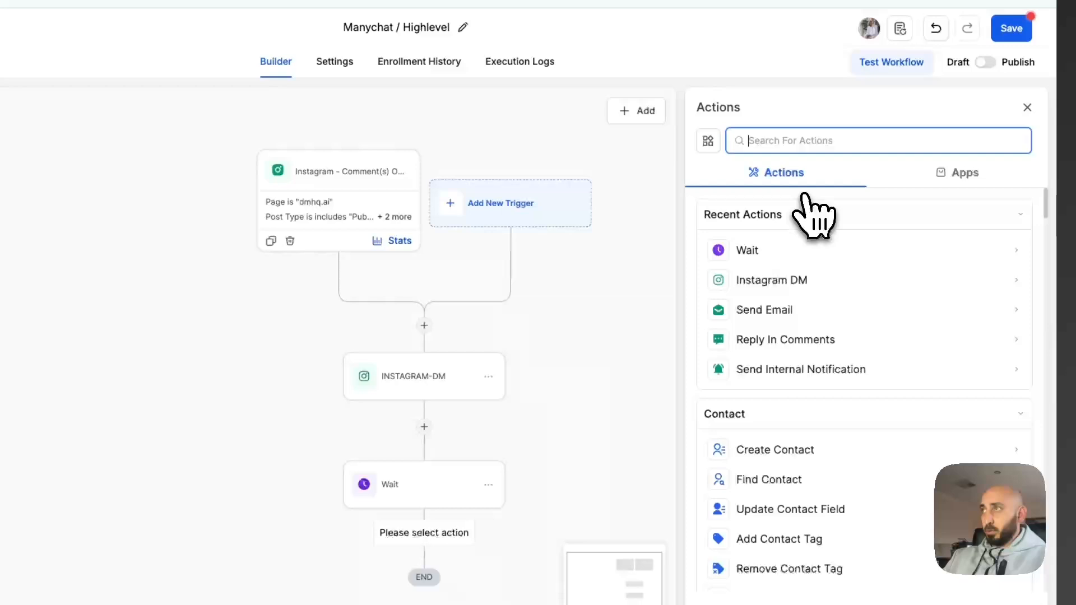
Add a Reply In Comments step replying 'Hey i just sent it over!' plus an empty second response.
text(comm)
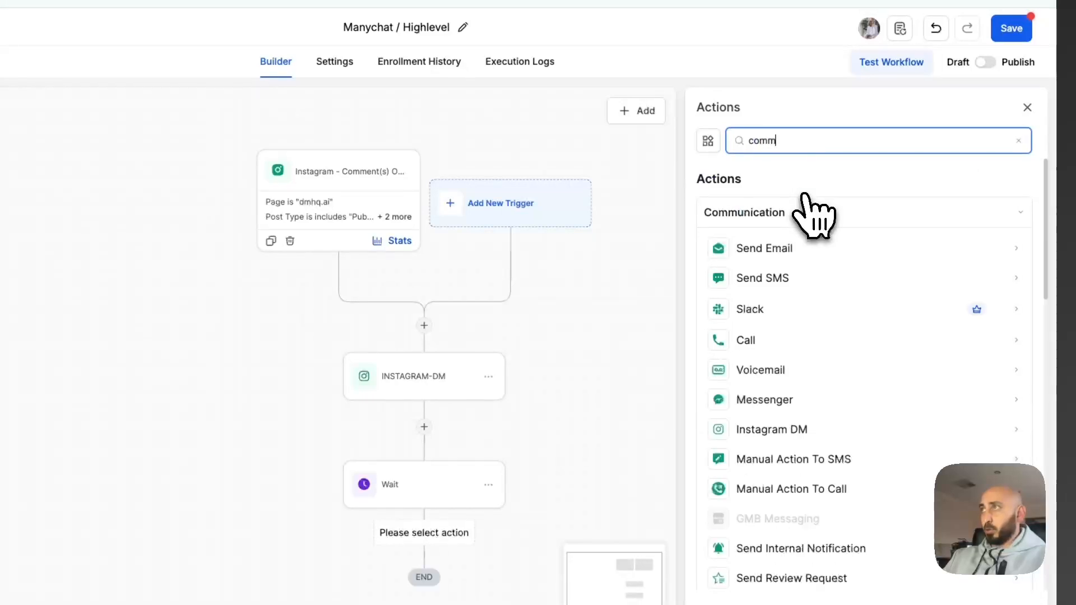
text(ent)
key(super+a)
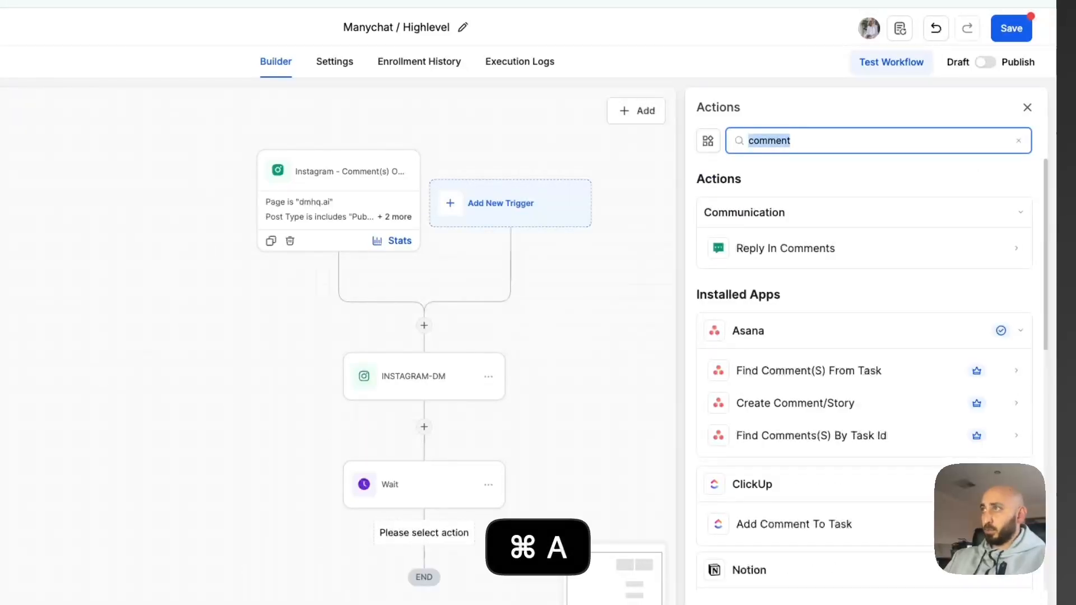
click(806, 259)
click(805, 259)
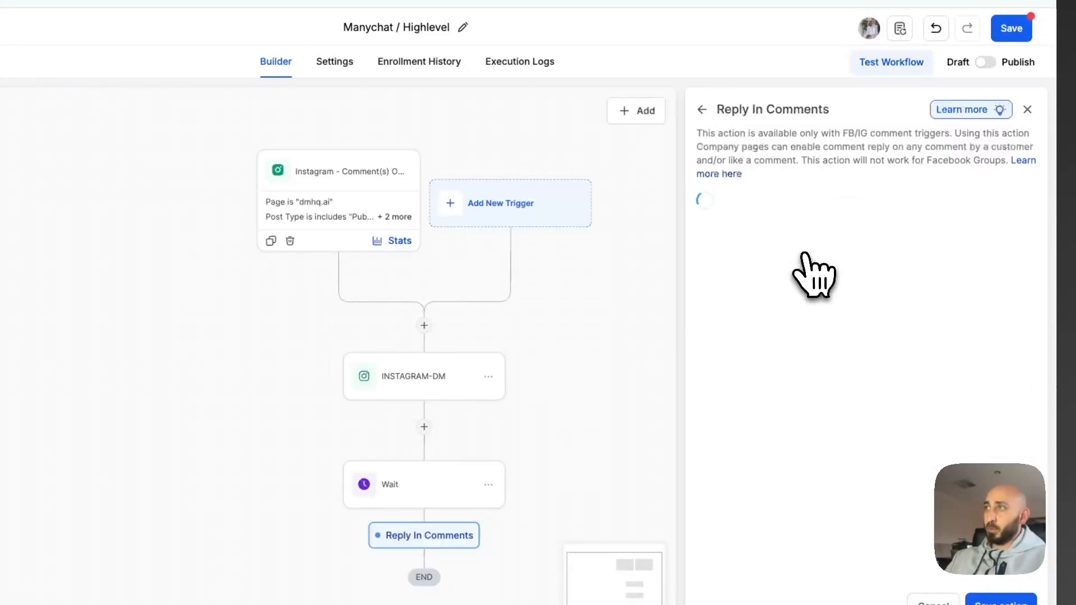
click(807, 235)
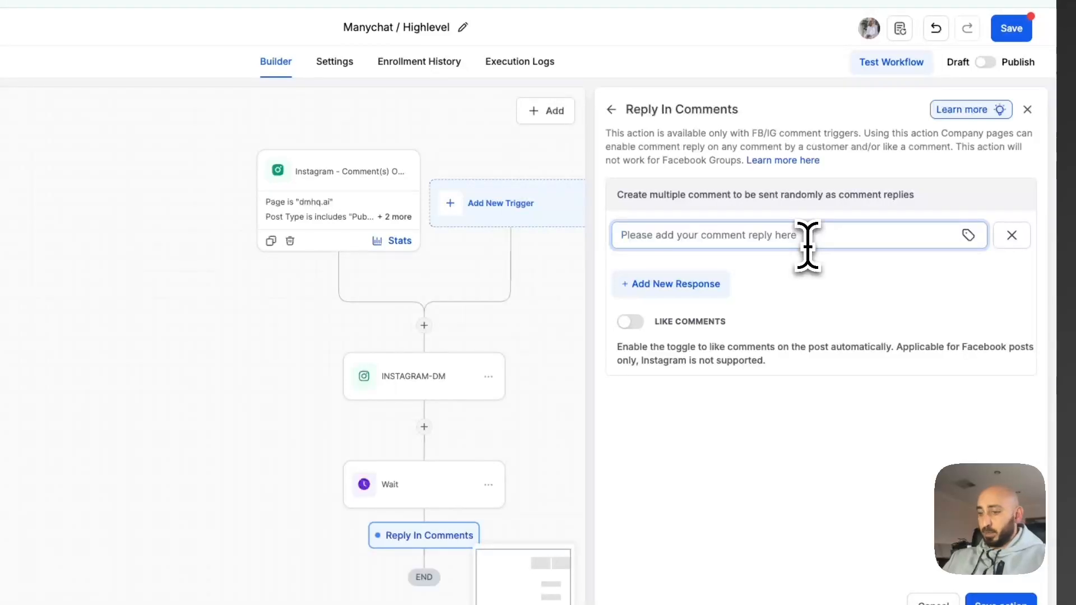
text(Hey i jus)
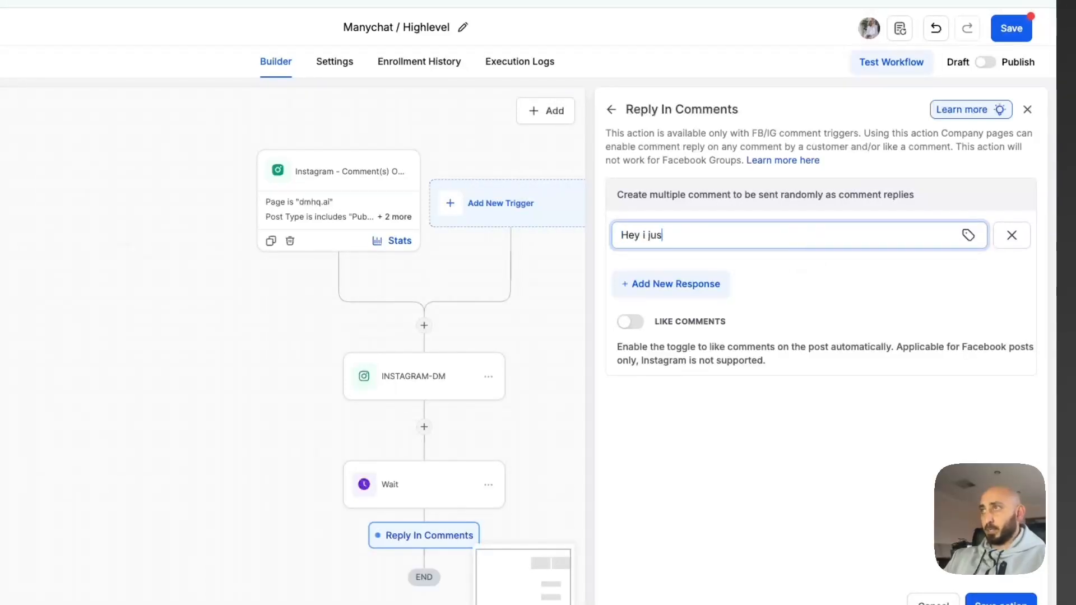
text(t sent it over)
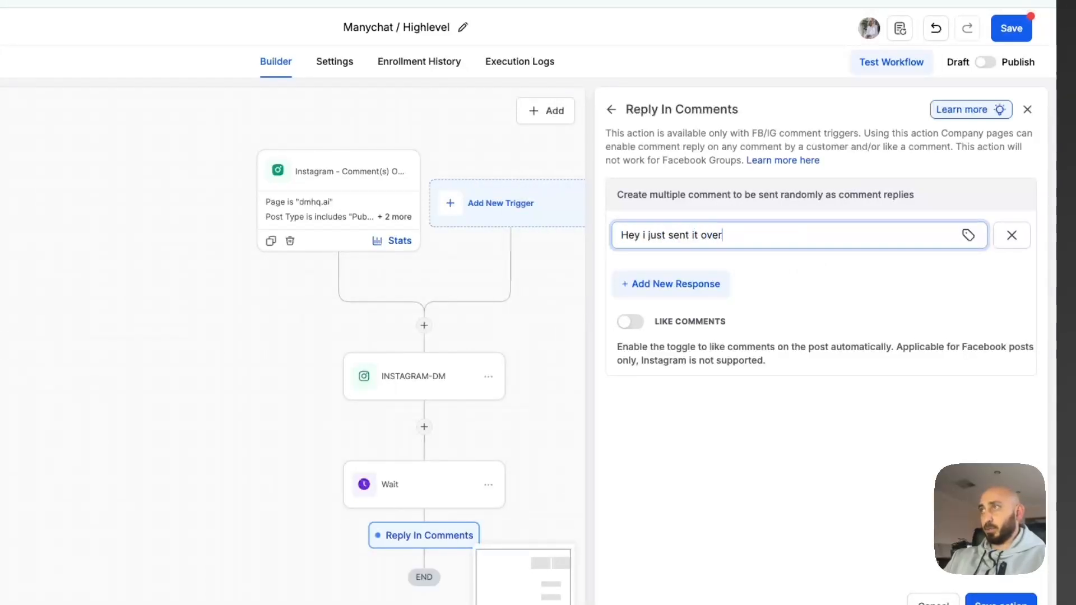
text(!)
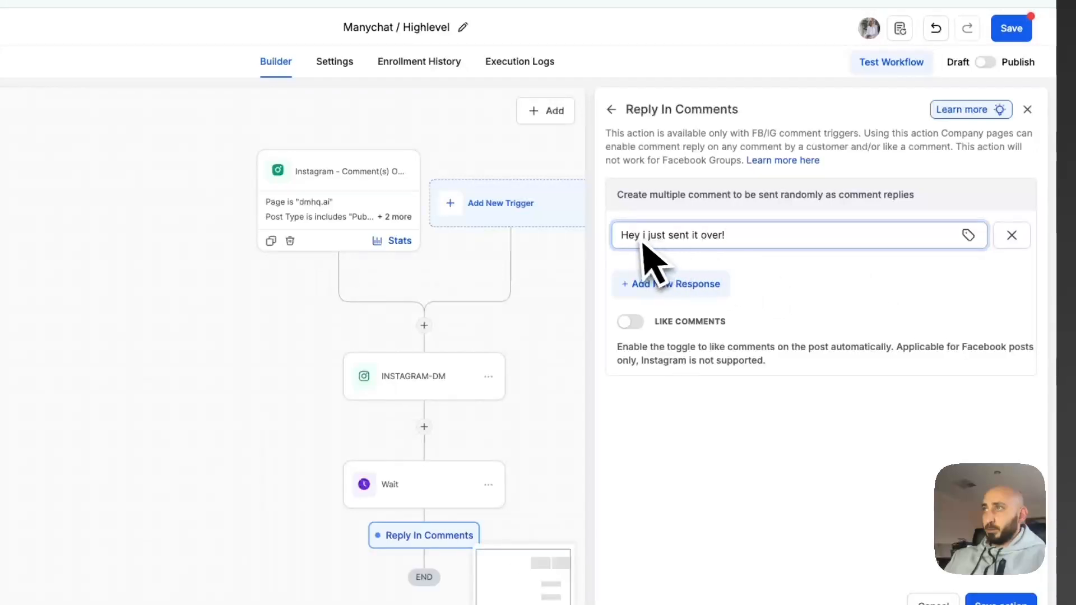
click(661, 286)
click(672, 268)
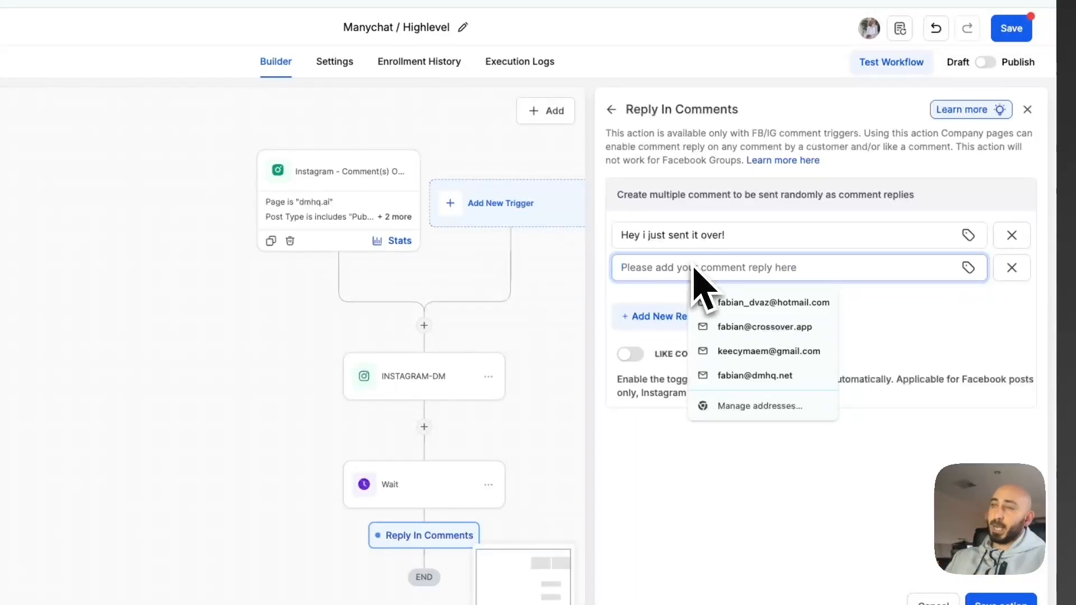
Fill the second reply with 'Check your dms' and switch on Like Comments.
click(757, 235)
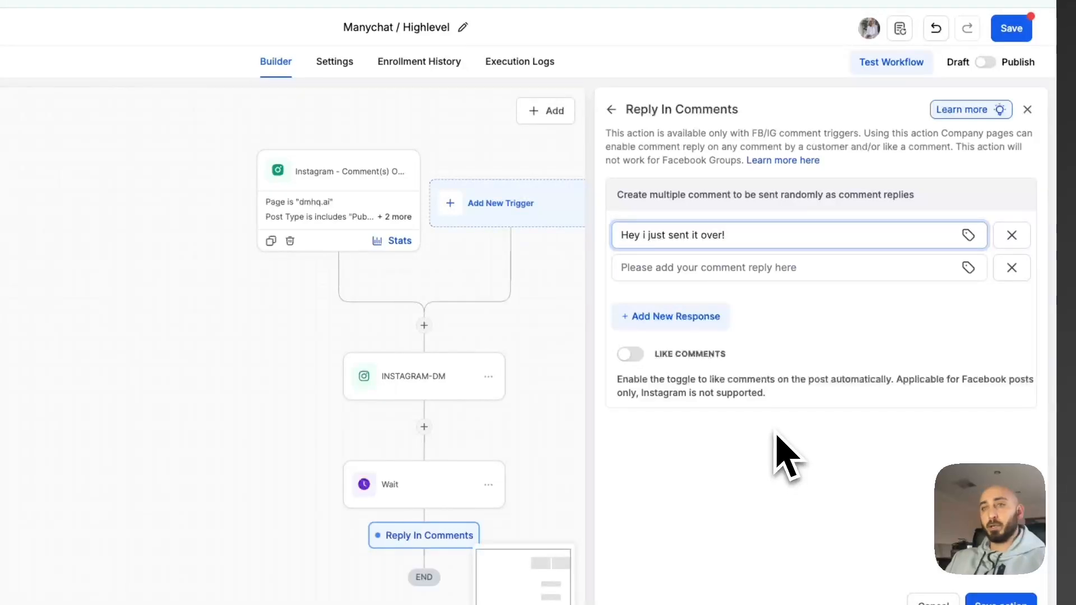
click(737, 269)
click(750, 234)
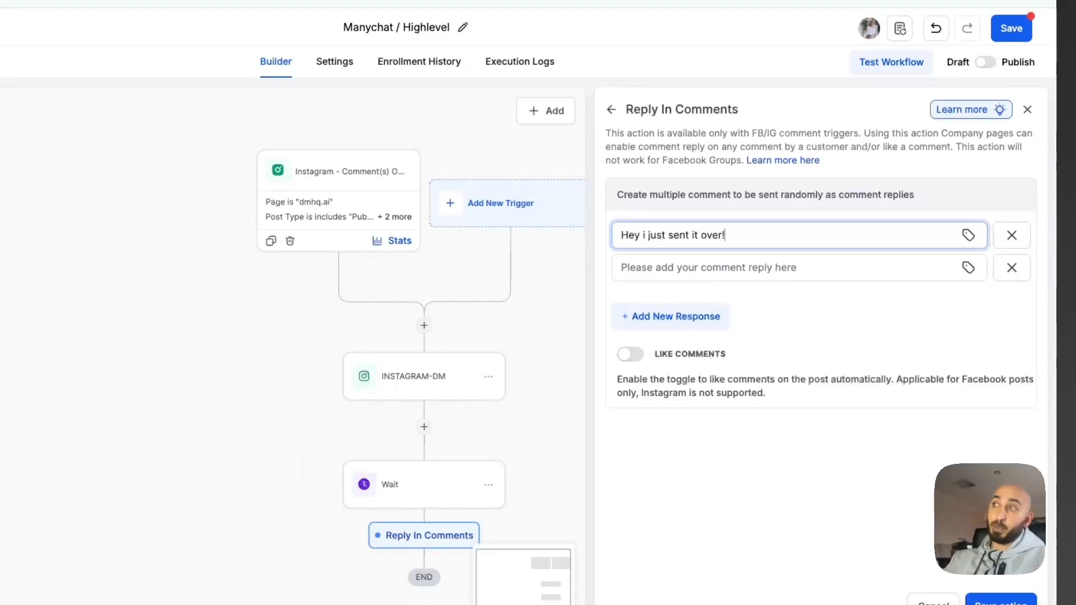
click(711, 269)
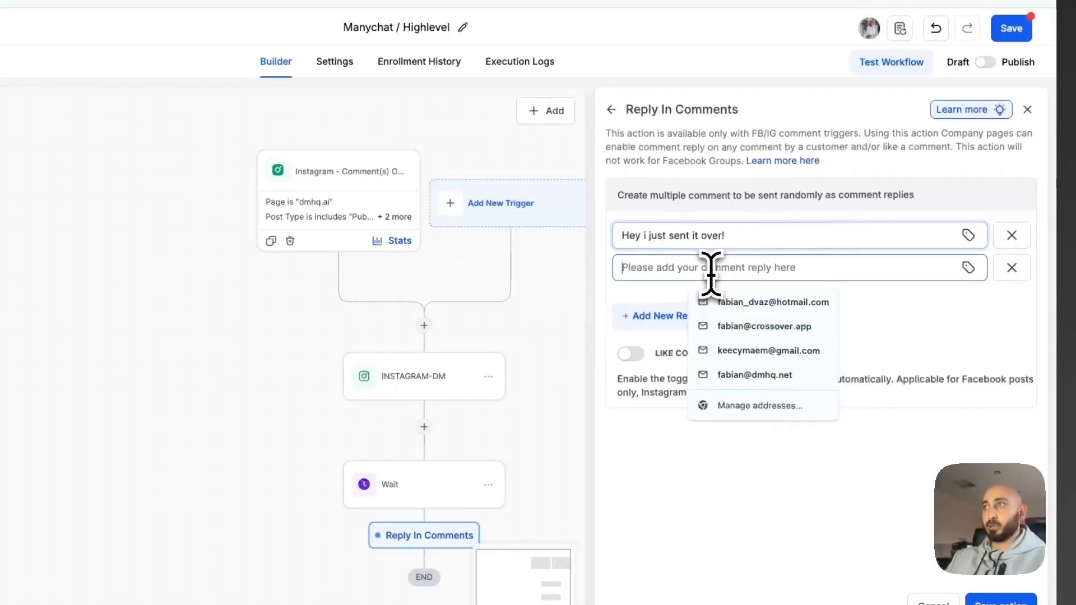
text(Check your dms)
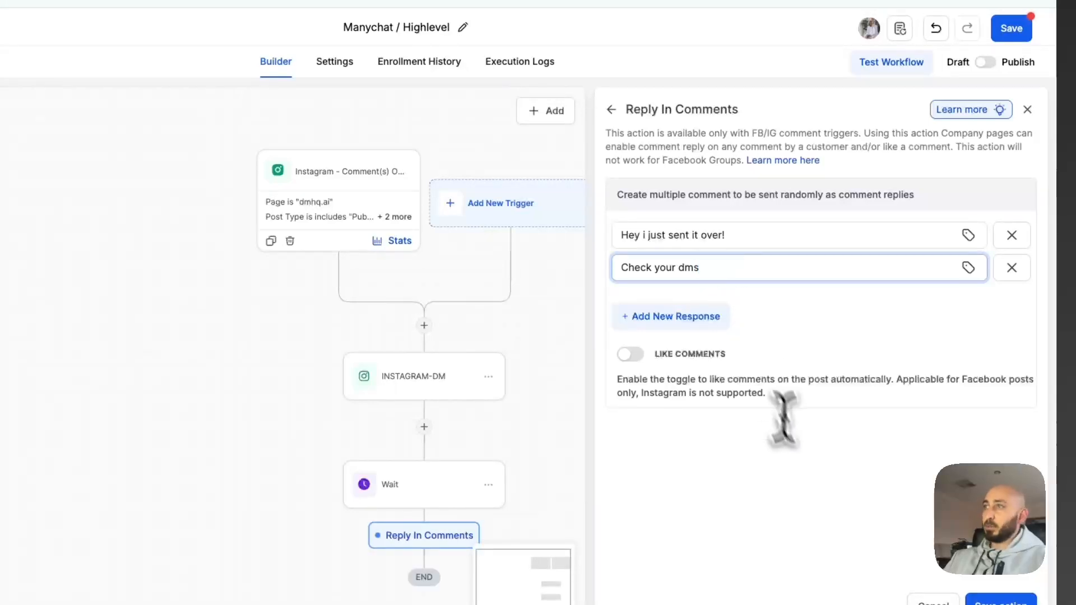
click(630, 353)
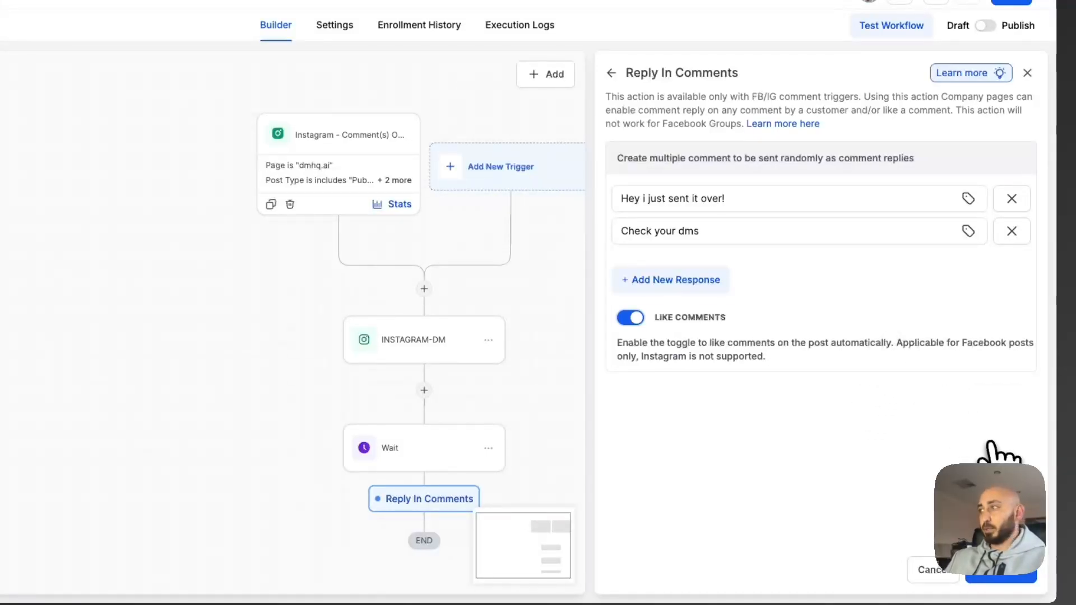
Save the Reply In Comments action and the whole workflow.
click(999, 577)
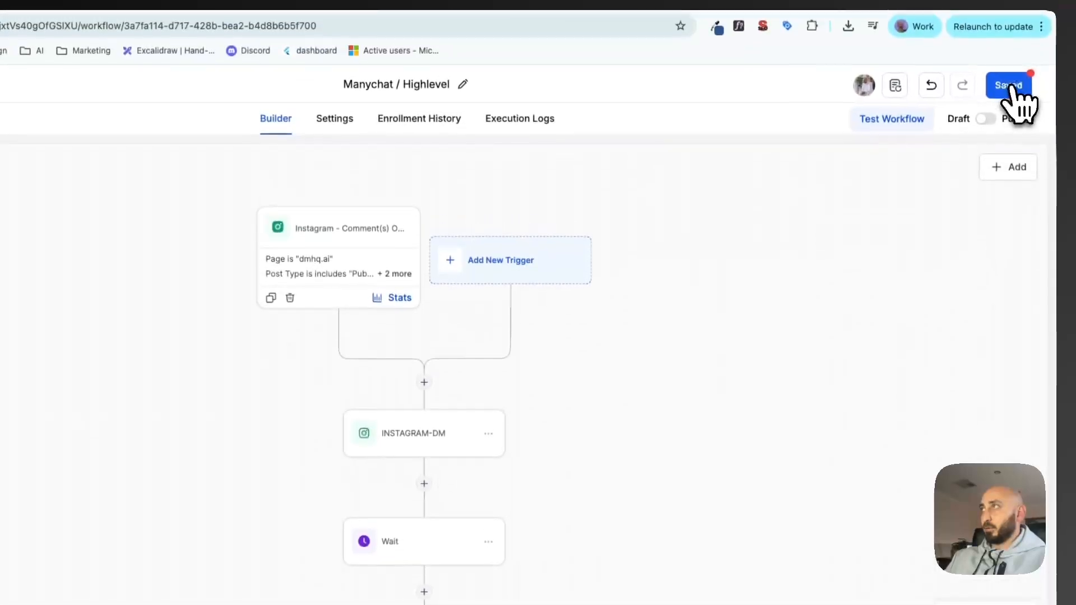
click(1003, 85)
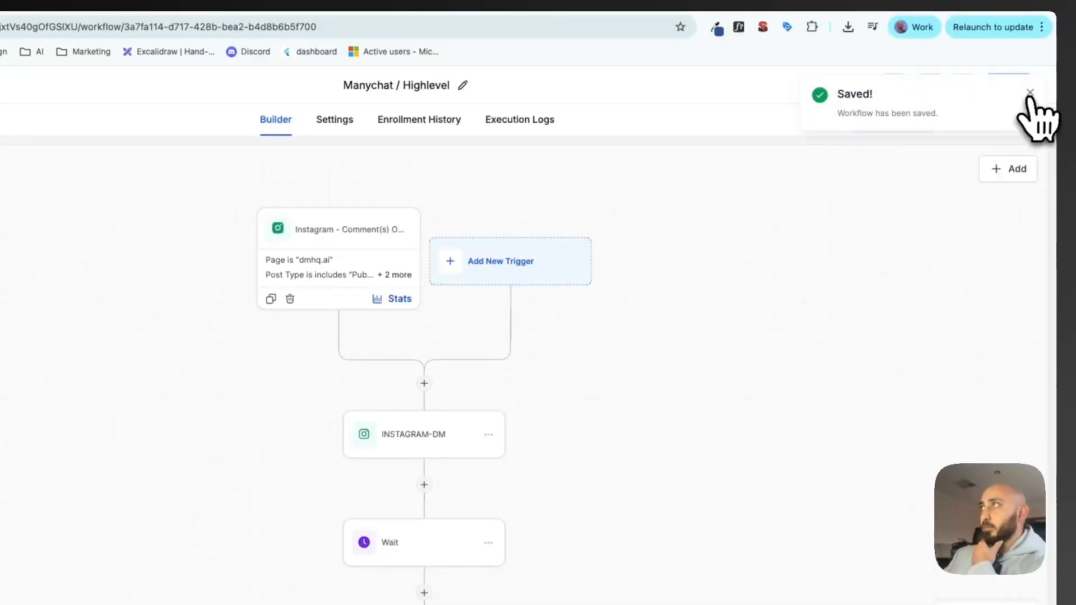
click(1030, 94)
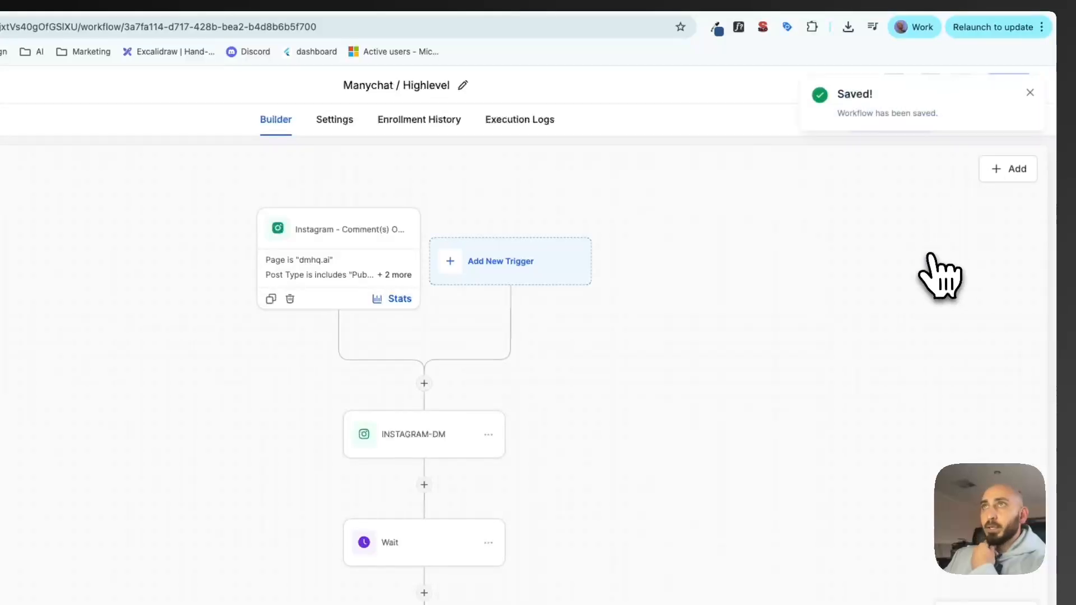
Post the comment 'test' on the first dmhq.ai reel.
click(437, 3)
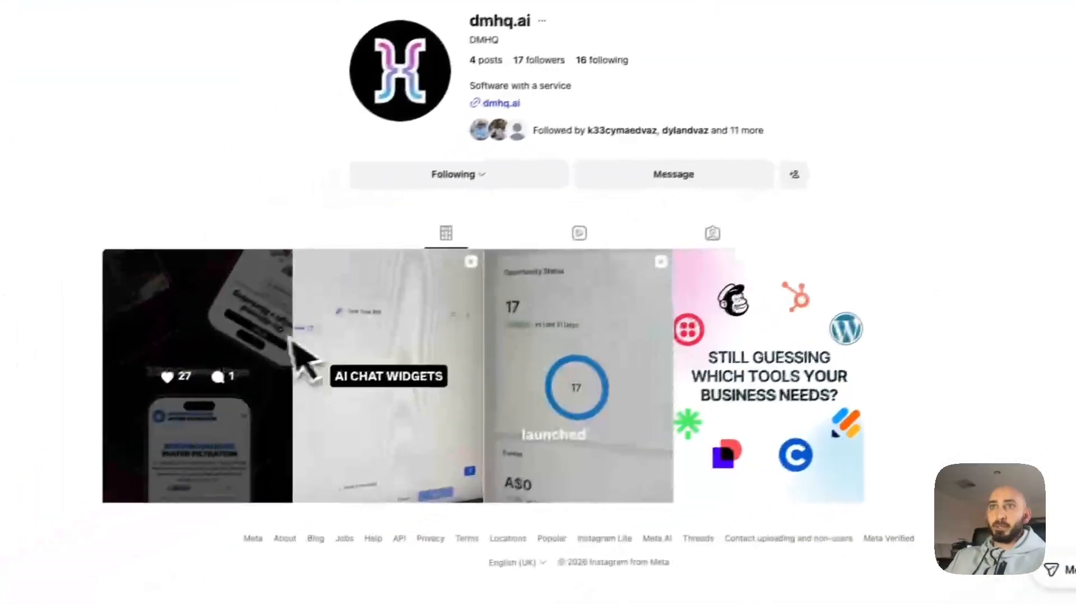
click(243, 335)
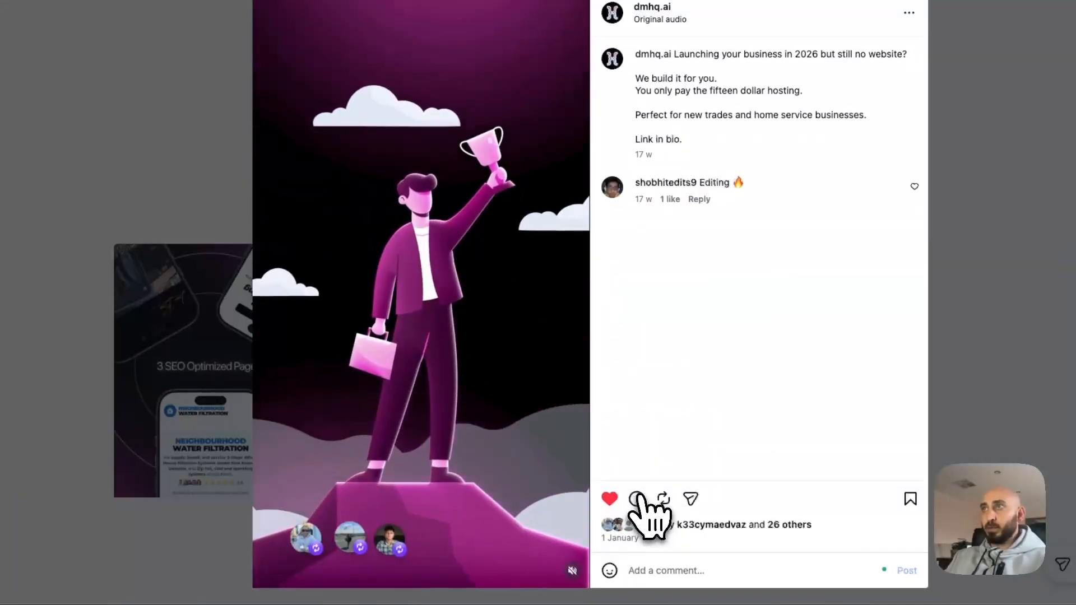
click(660, 569)
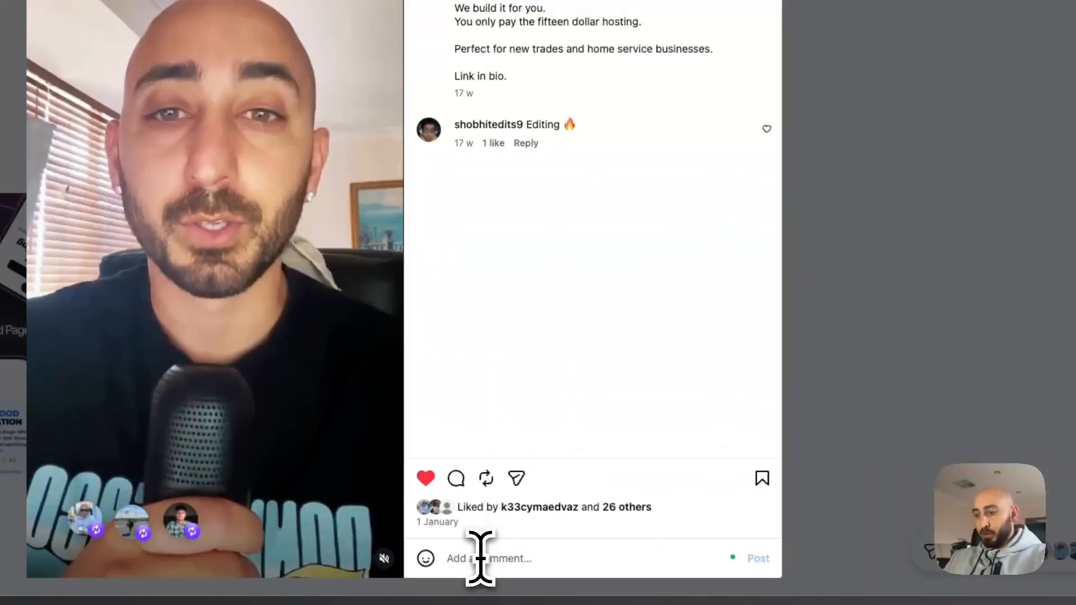
text(test)
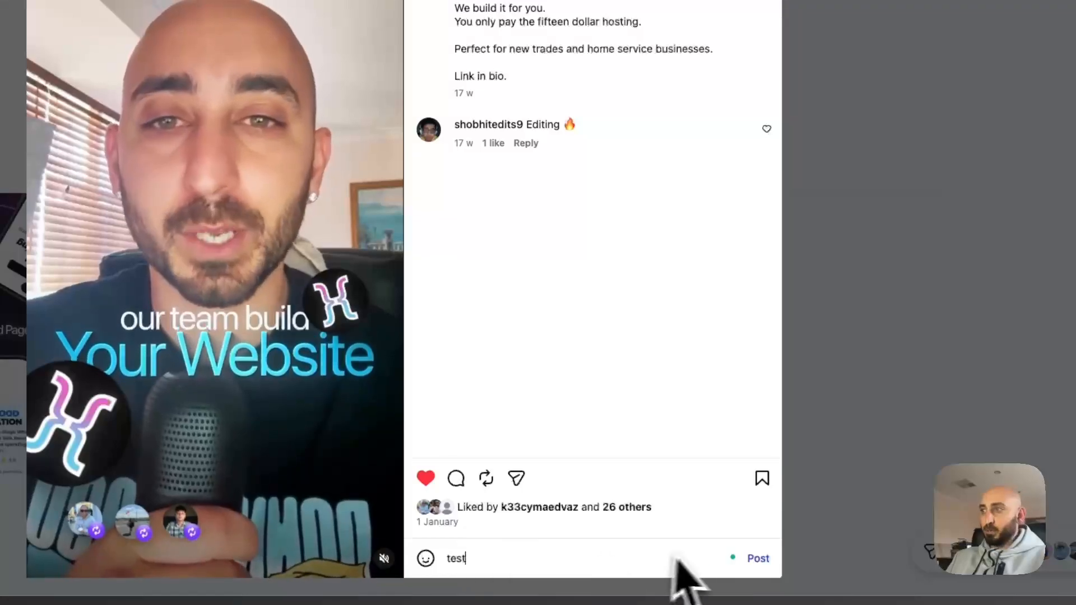
click(757, 559)
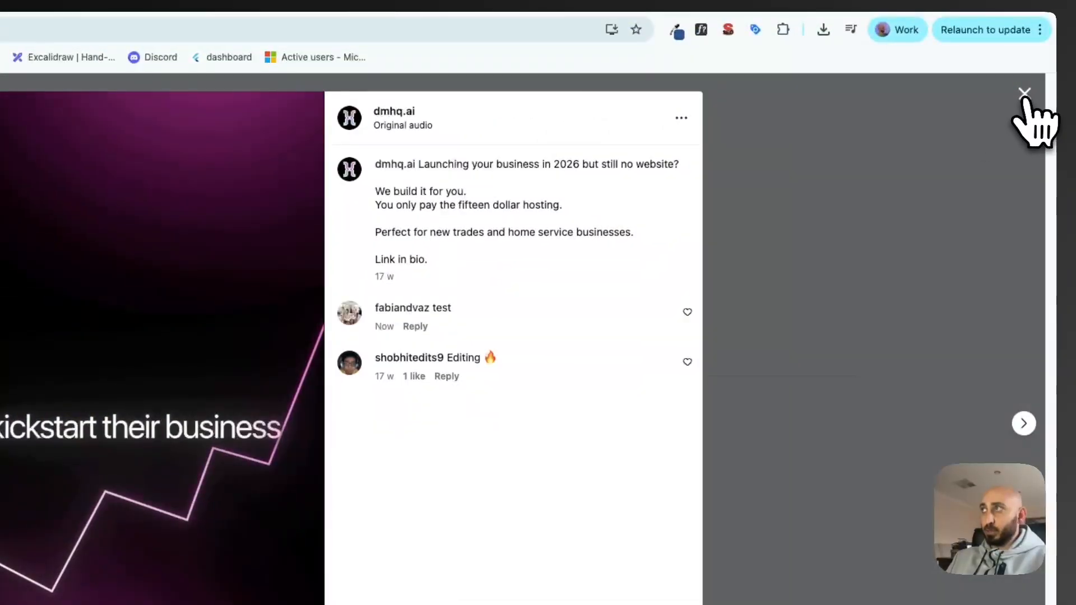
click(1025, 94)
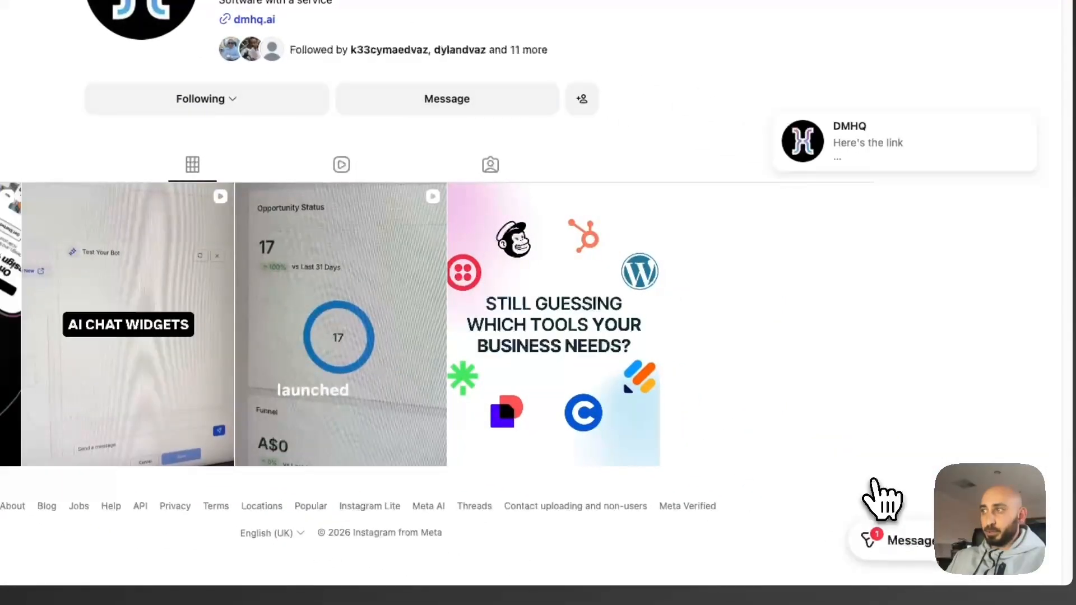
Open the DMHQ chat and react with a heart to the link message.
click(888, 539)
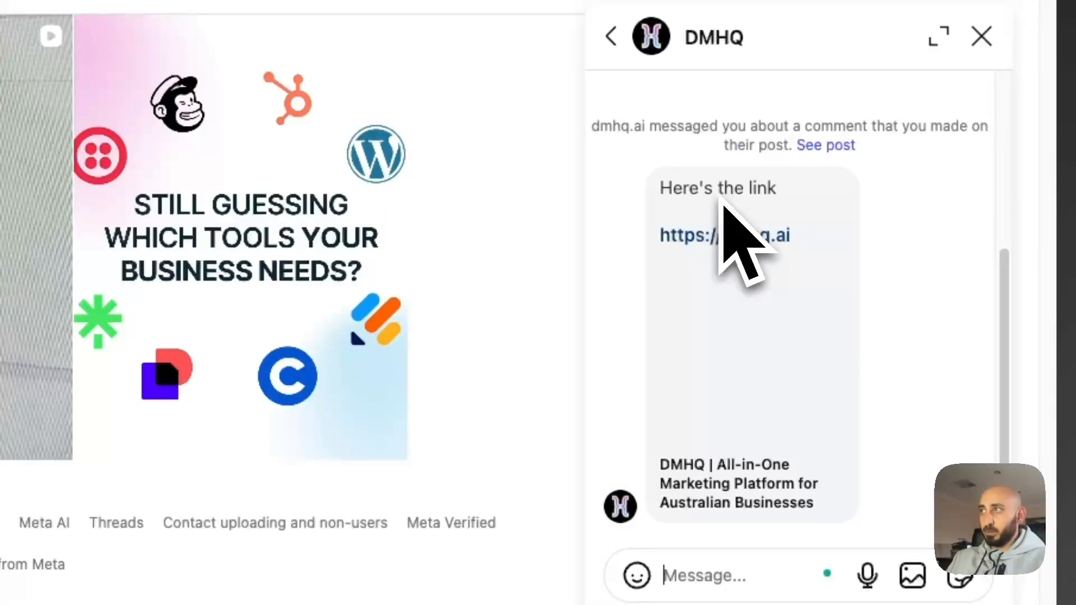
click(883, 345)
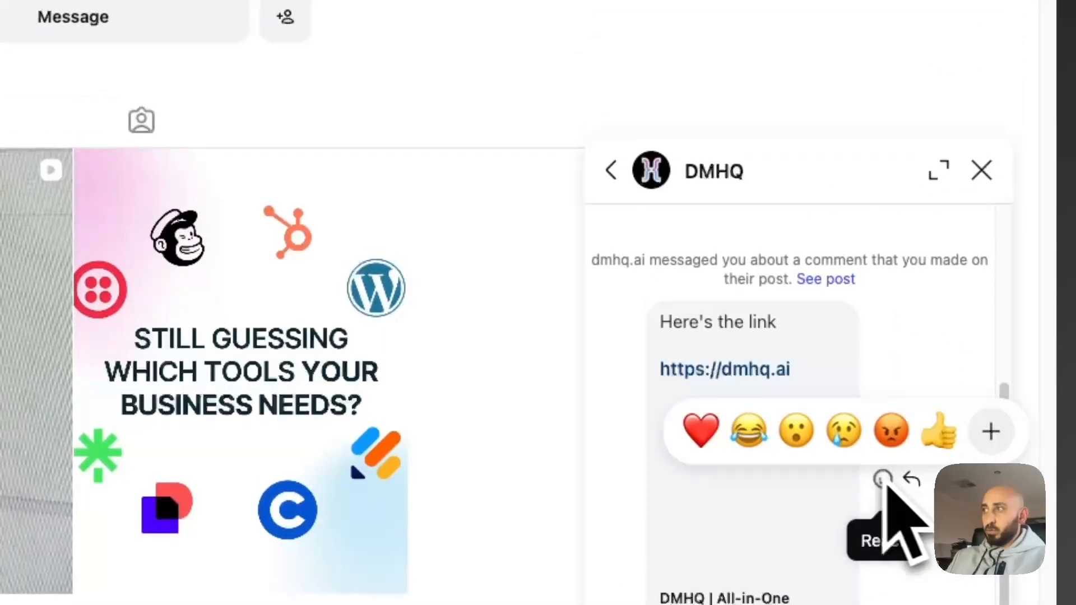
click(707, 434)
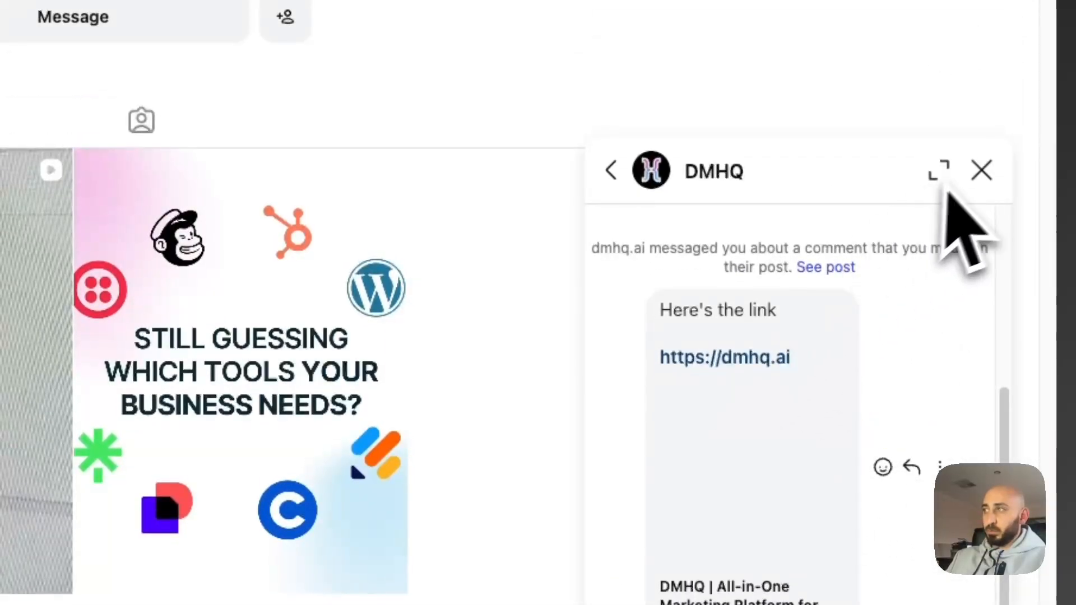
click(981, 169)
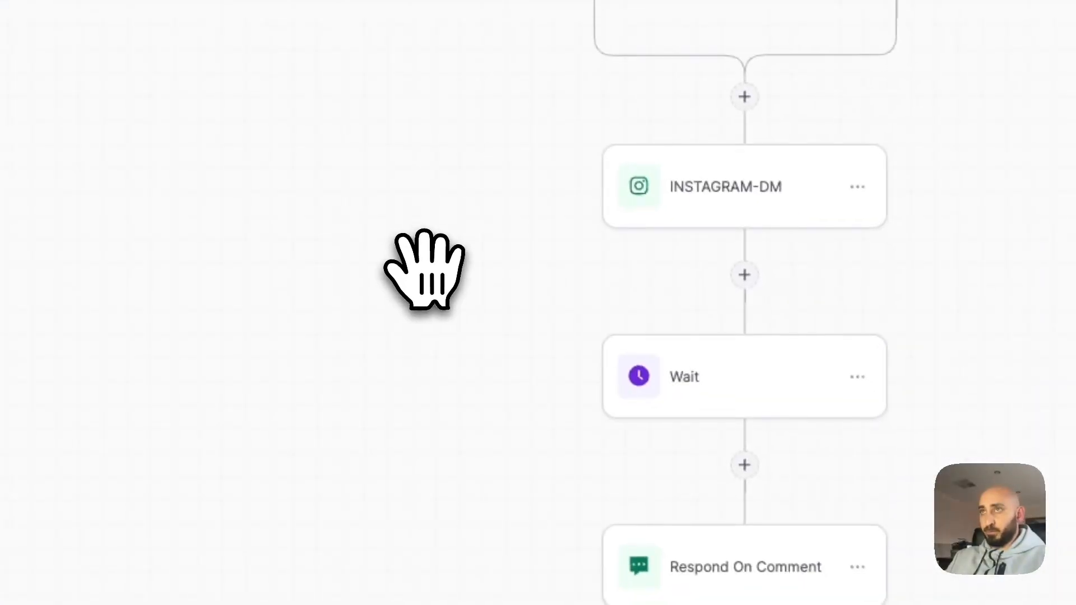
Reload the workflow page and review the Execution Logs for the DM run.
key(super+shift+r)
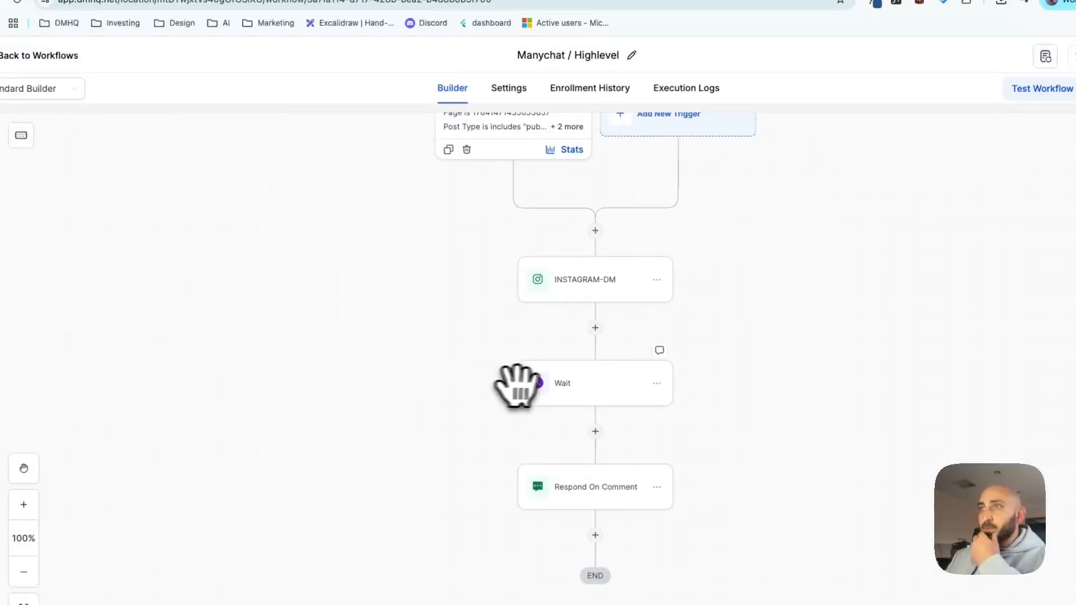
click(683, 106)
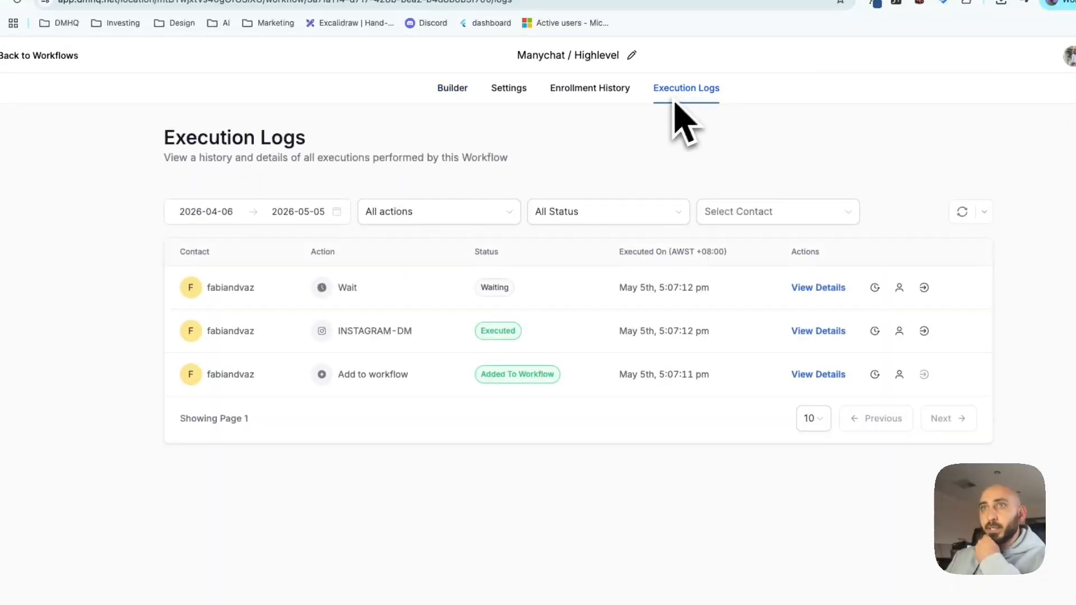
click(452, 89)
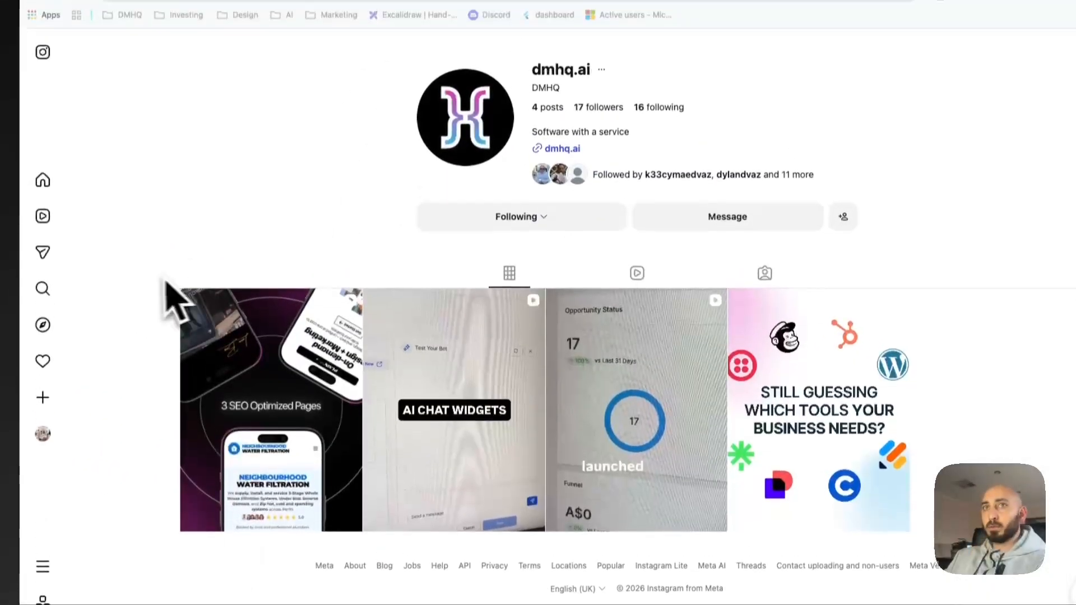
Open the commented reel from notifications and reveal the reply 'Hey i just sent it over!'.
click(43, 372)
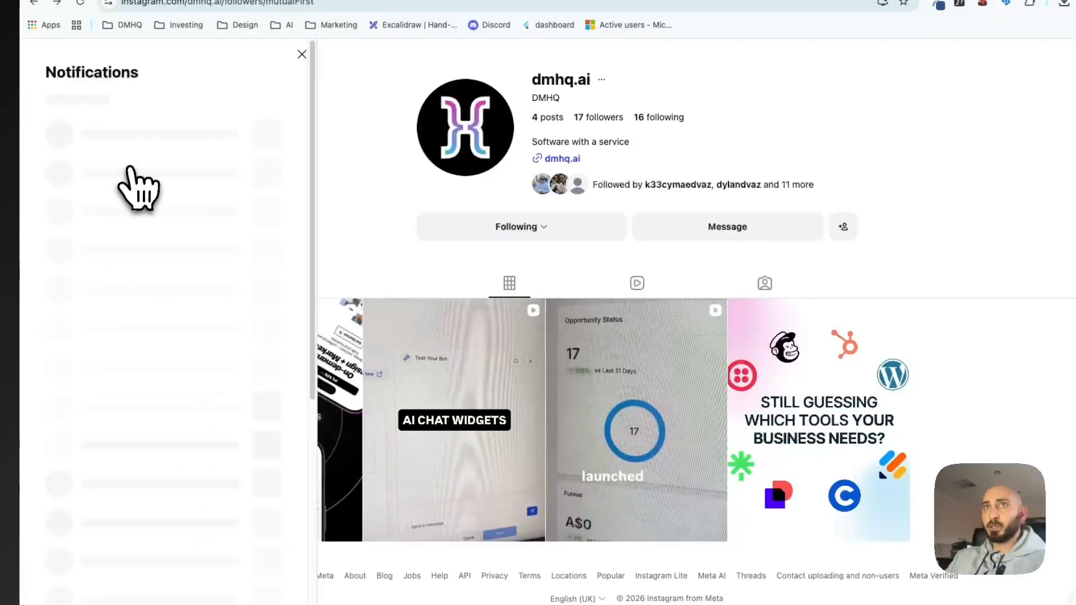
click(166, 180)
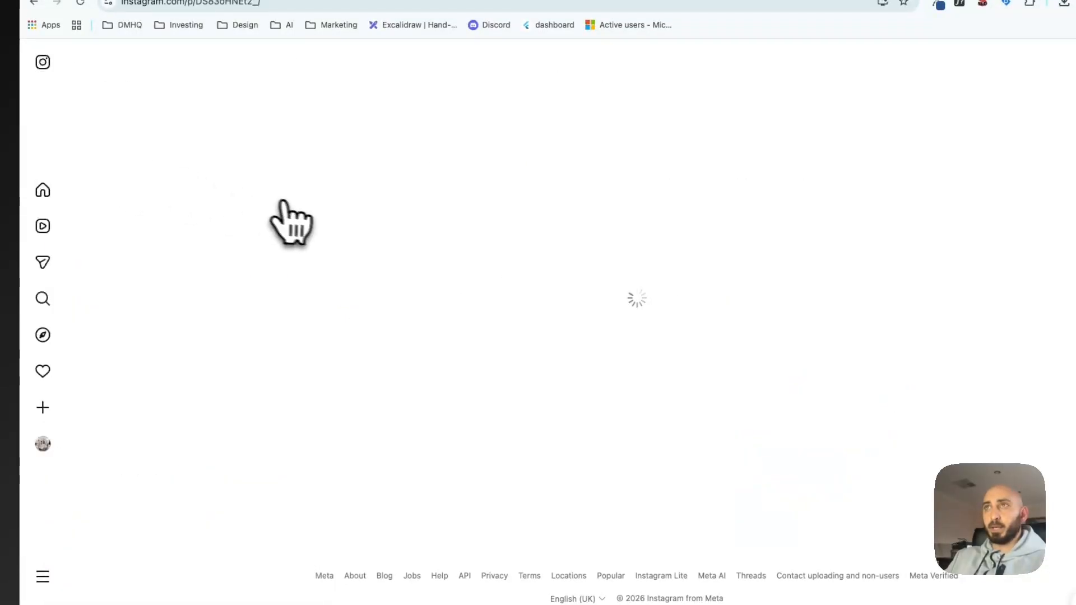
scroll(703, 276, down, 1)
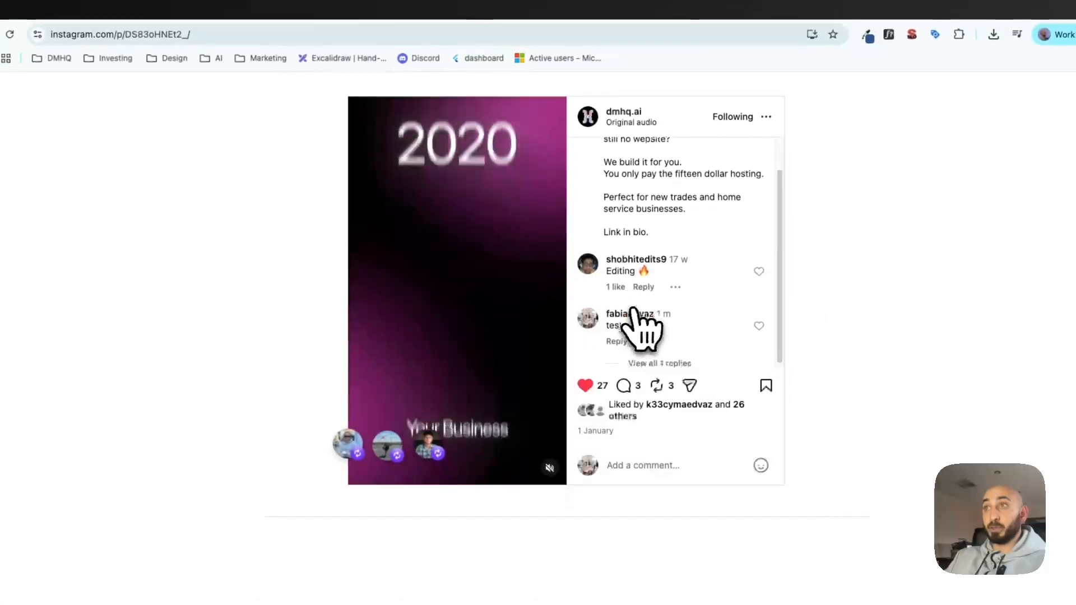
click(674, 361)
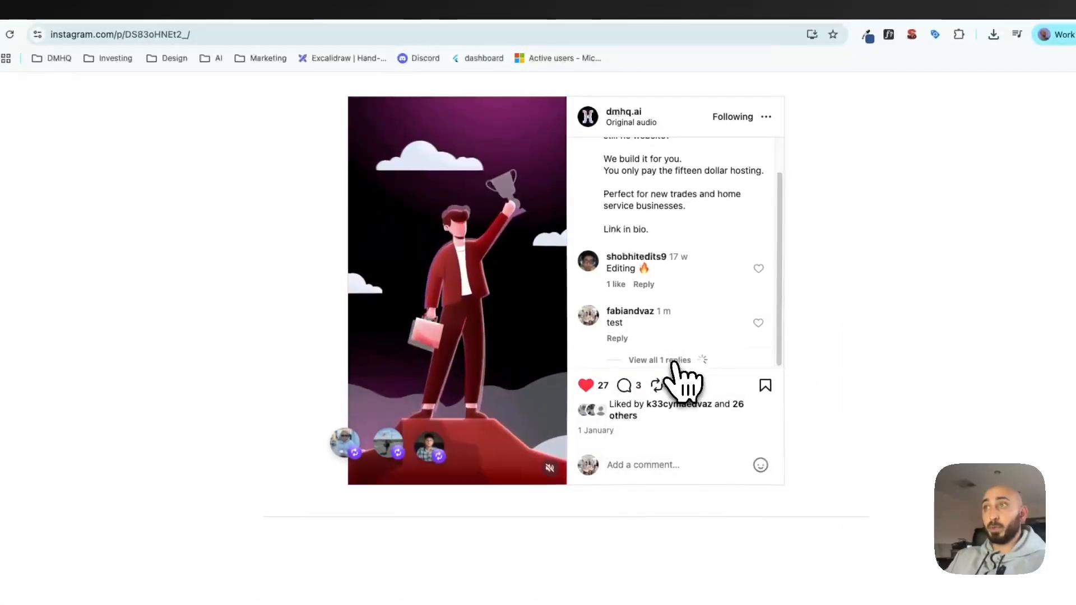
scroll(696, 271, down, 1)
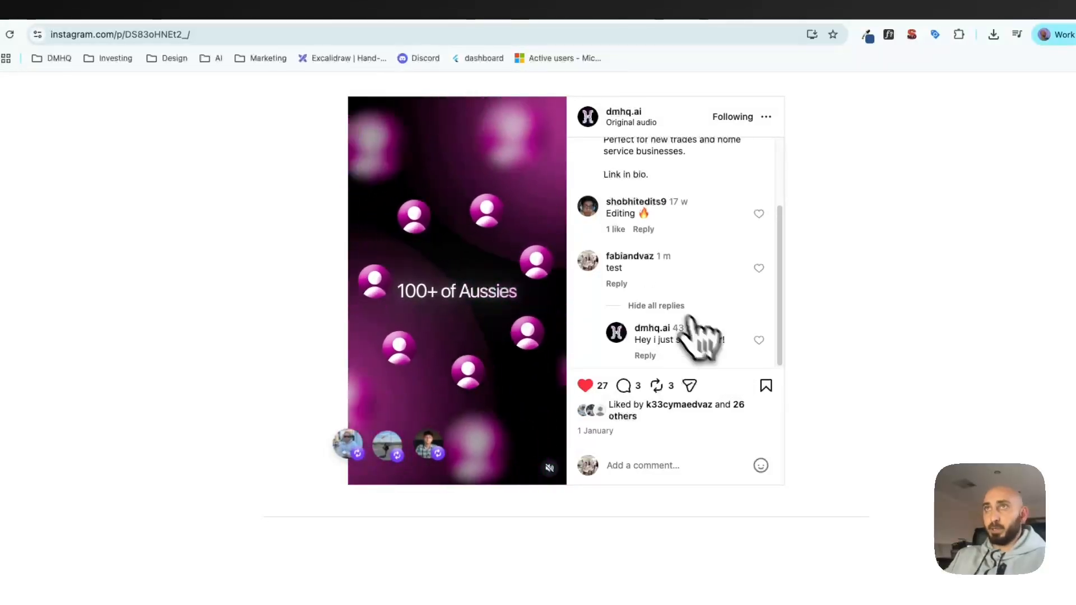
click(280, 15)
Open the Instagram conversation under All in the Conversations inbox.
click(40, 94)
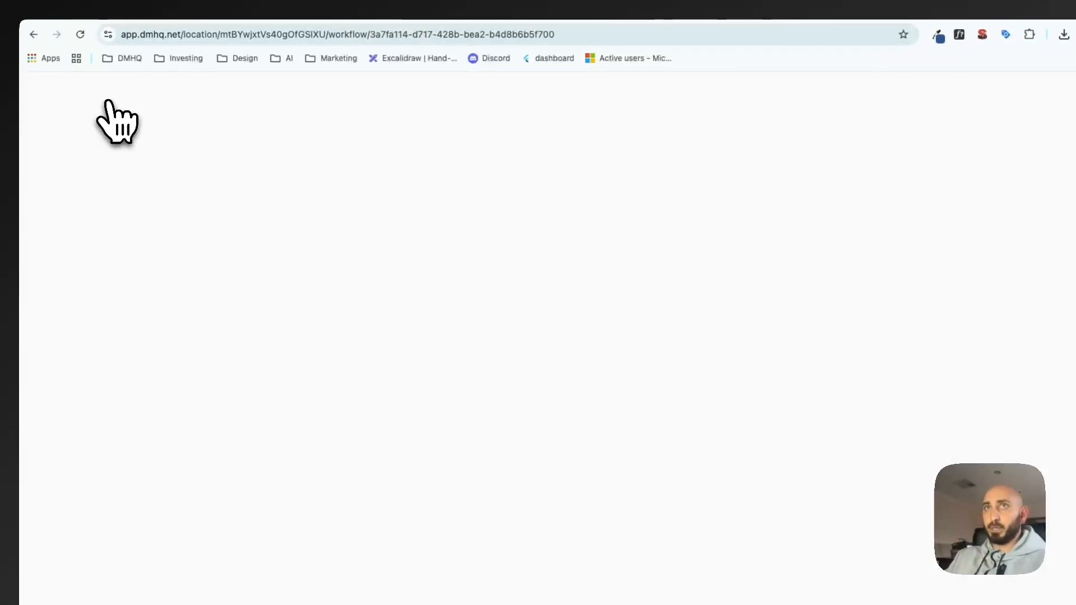
click(106, 271)
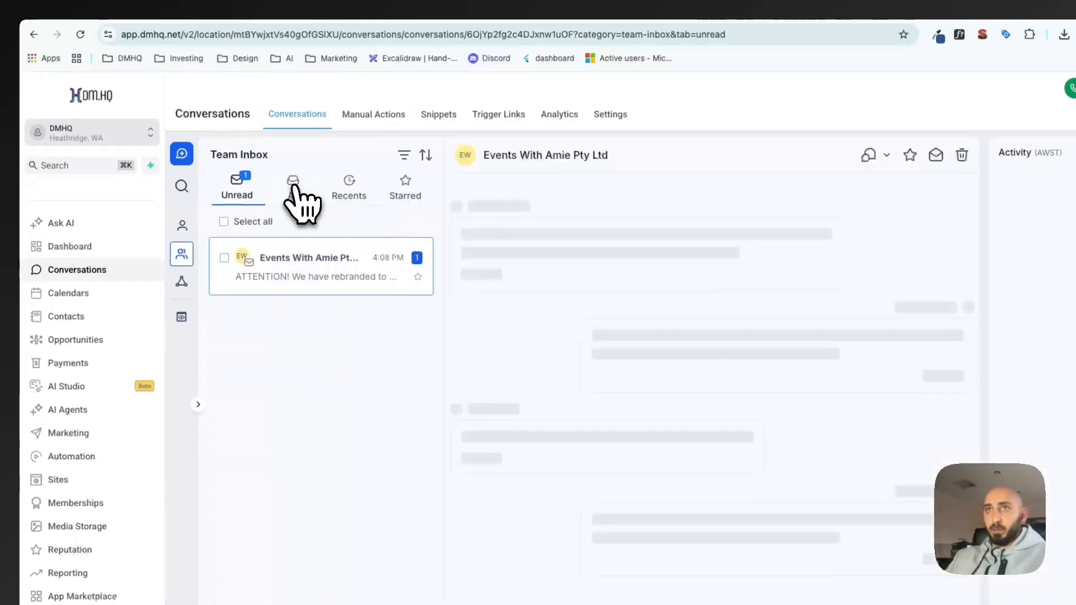
click(295, 187)
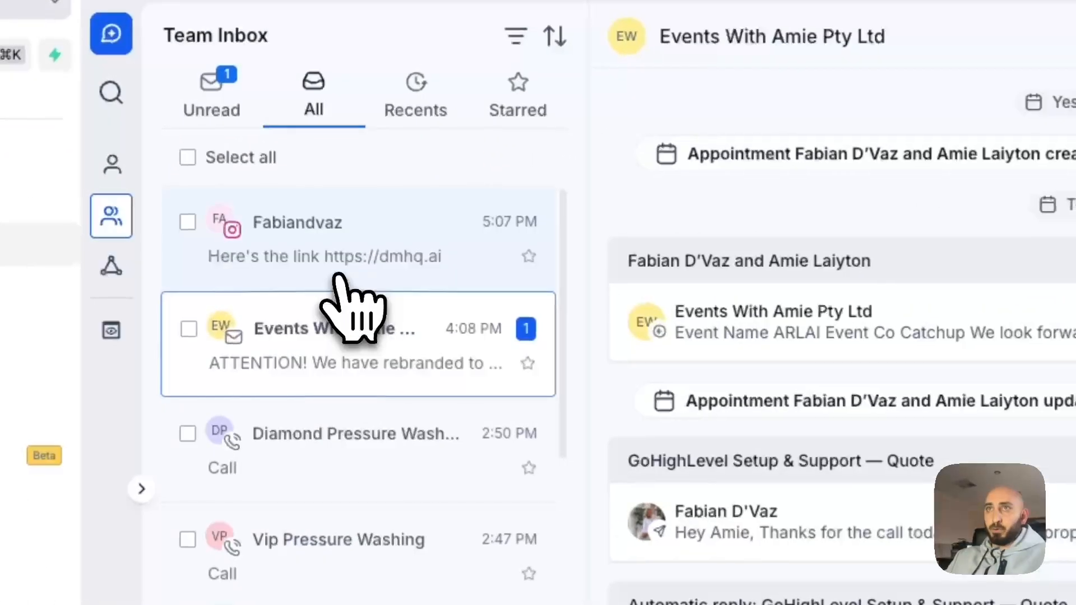
click(337, 274)
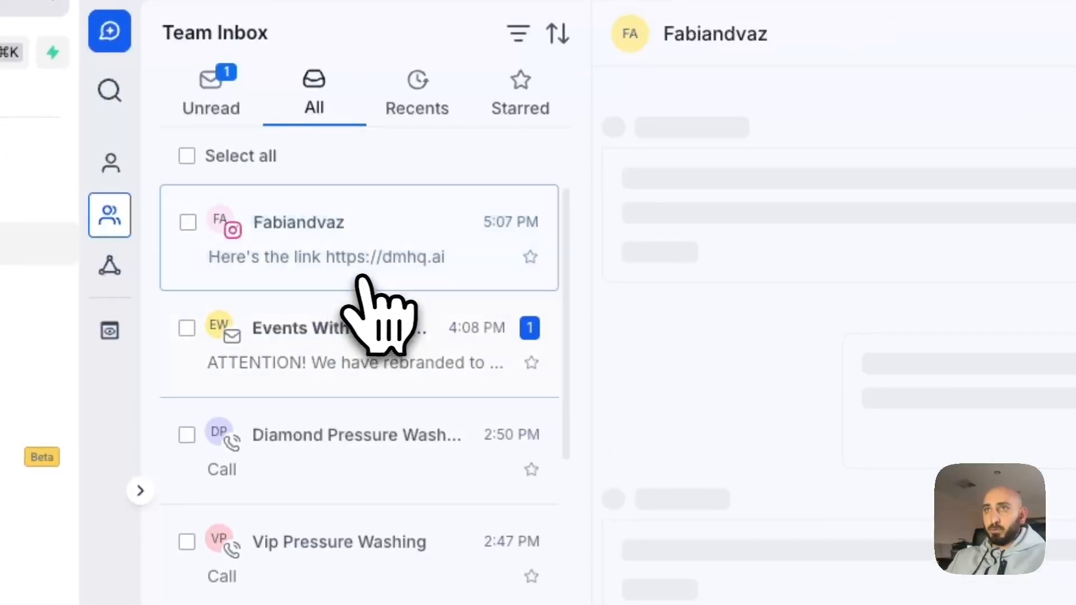